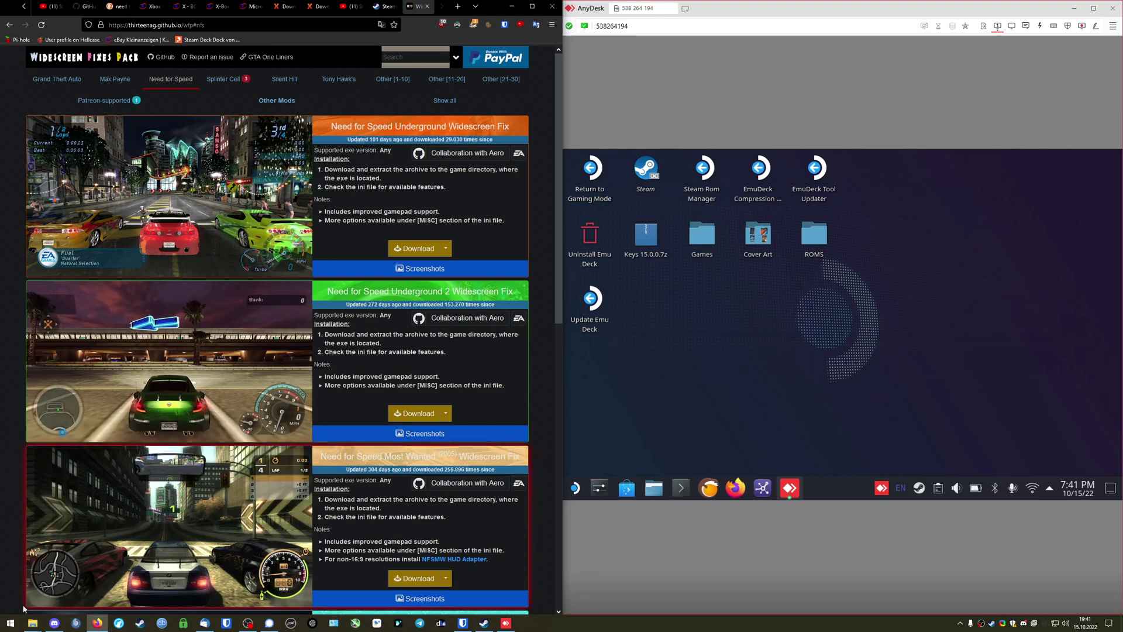
- Open the Need for Speed Underground folder in D:\games in File Explorer and look over all its game files
{"action": "left_click", "coordinate": [90, 591]}
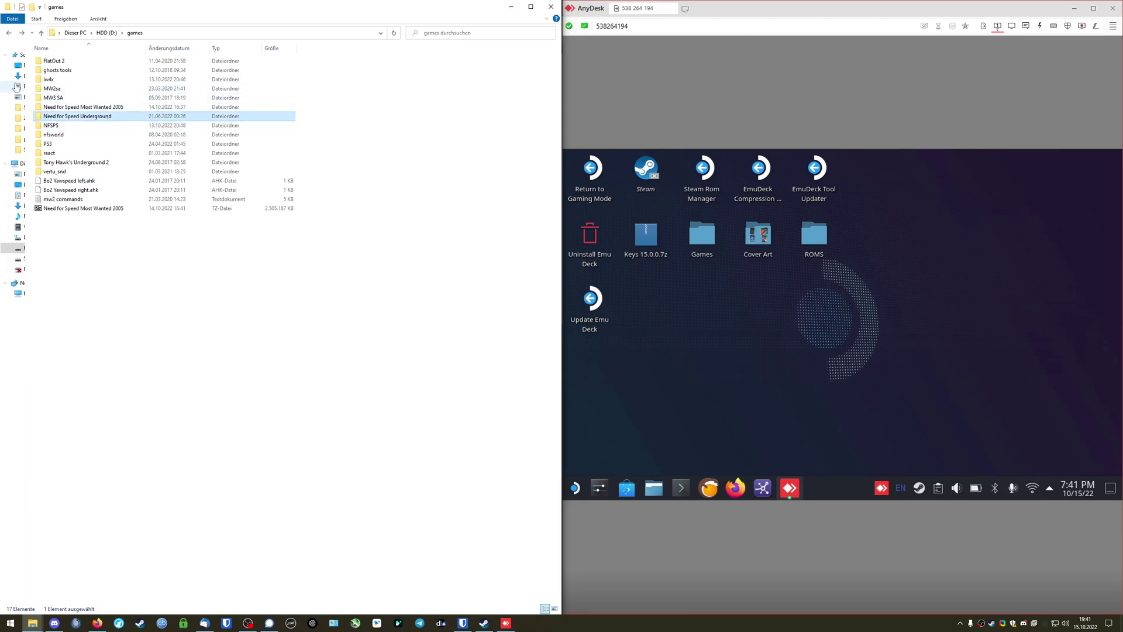
{"action": "double_click", "coordinate": [81, 116]}
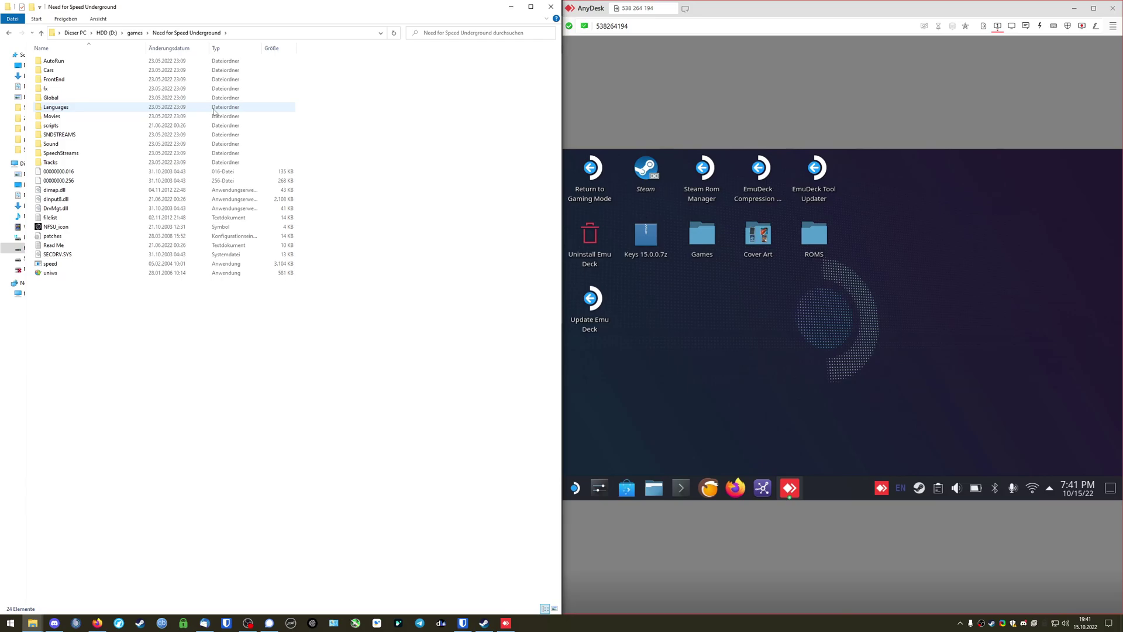
{"action": "left_click_drag", "start_coordinate": [283, 363], "coordinate": [116, 39]}
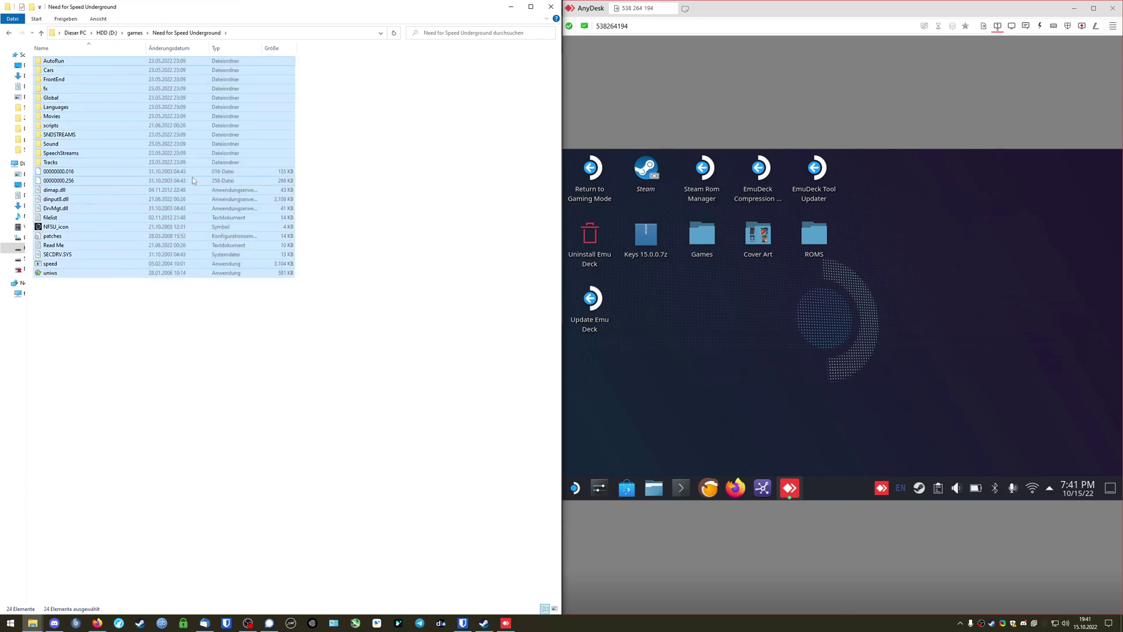
{"action": "left_click", "coordinate": [265, 363]}
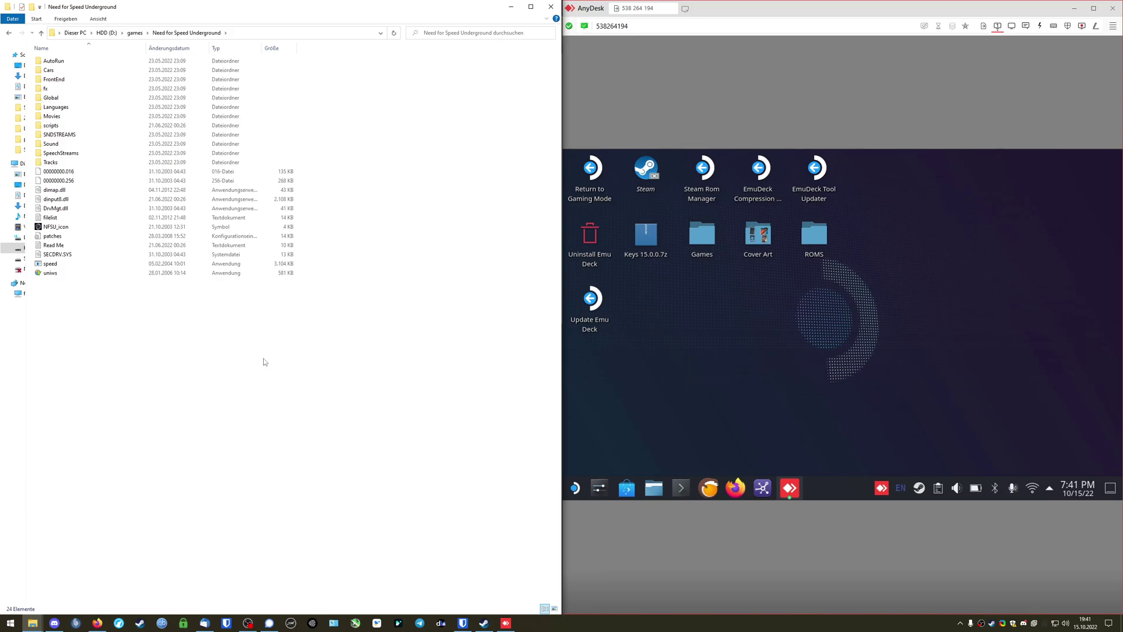
{"action": "left_click_drag", "start_coordinate": [264, 358], "coordinate": [31, 46]}
{"action": "left_click", "coordinate": [188, 338]}
{"action": "left_click_drag", "start_coordinate": [356, 425], "coordinate": [26, 54]}
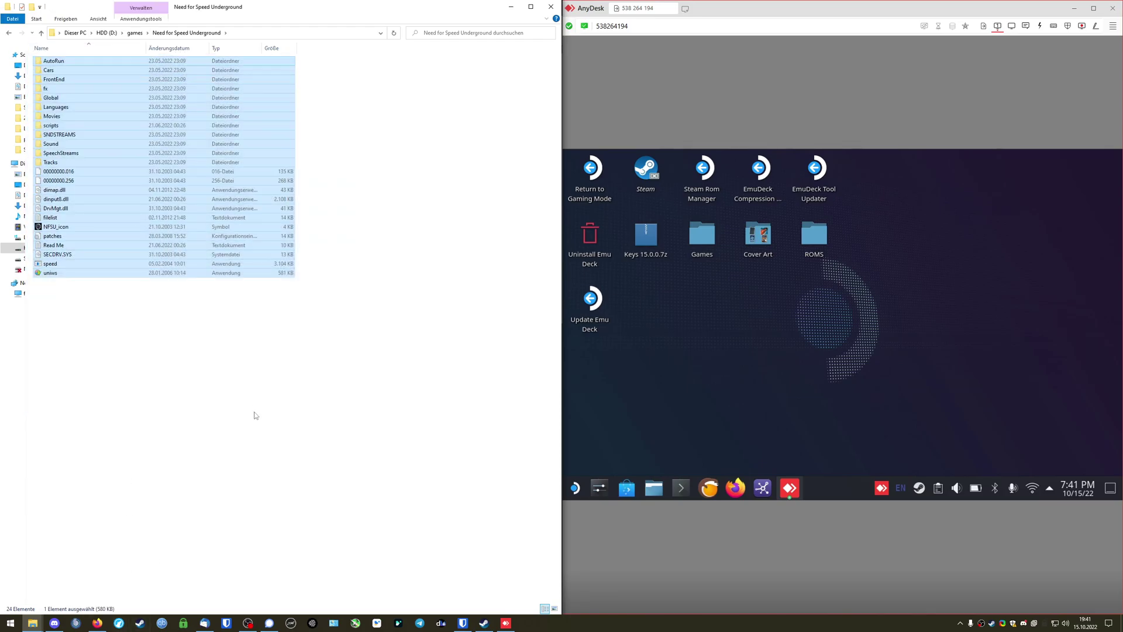
{"action": "left_click", "coordinate": [227, 463]}
- In the browser, download the Need for Speed Underground Widescreen Fix through its direct link and open the downloaded archive
{"action": "left_click", "coordinate": [97, 622]}
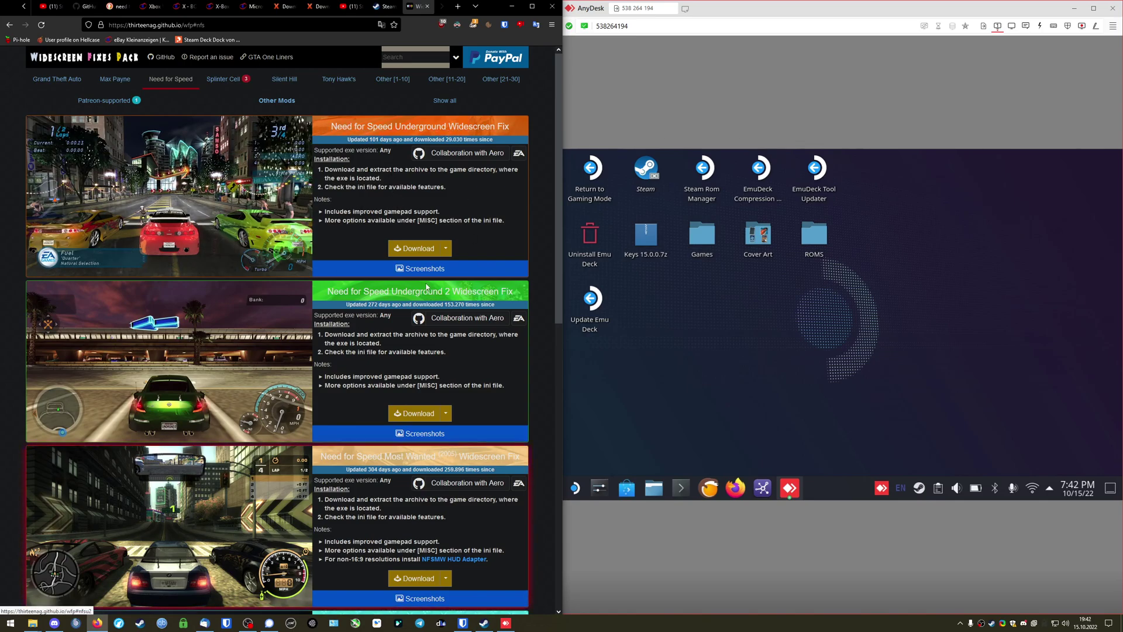
{"action": "left_click", "coordinate": [446, 248]}
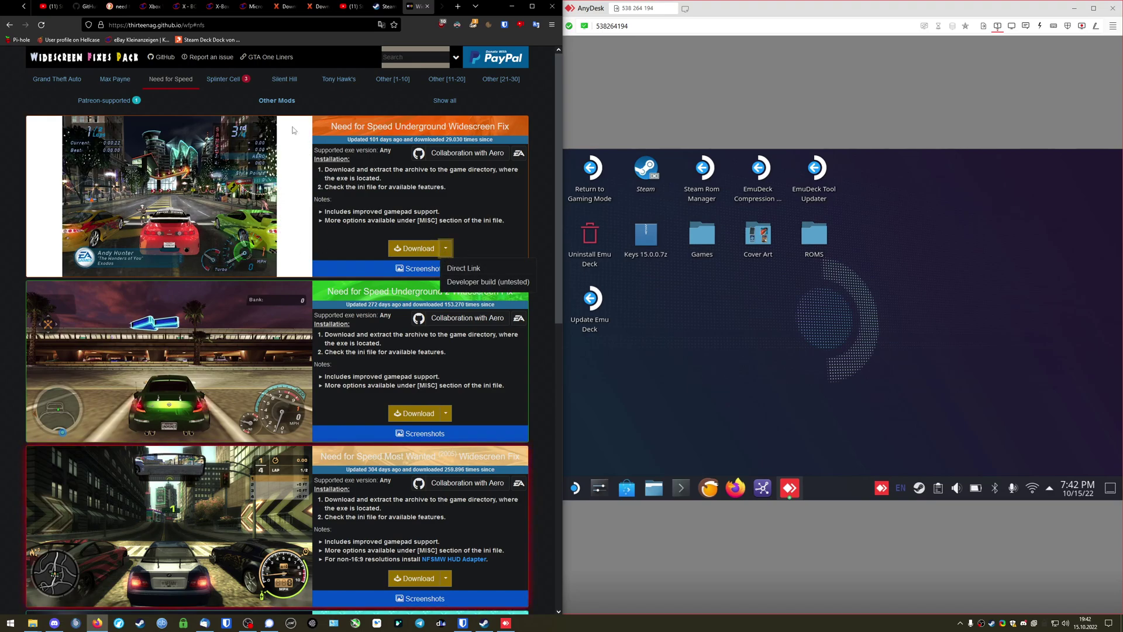
{"action": "left_click", "coordinate": [462, 270]}
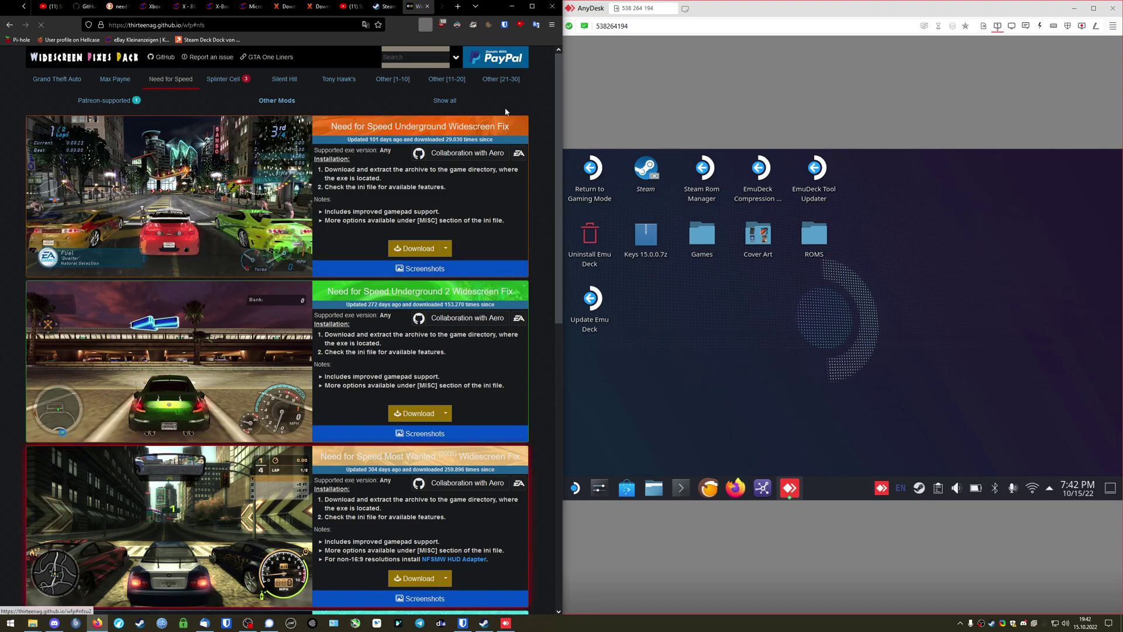
{"action": "left_click", "coordinate": [346, 50]}
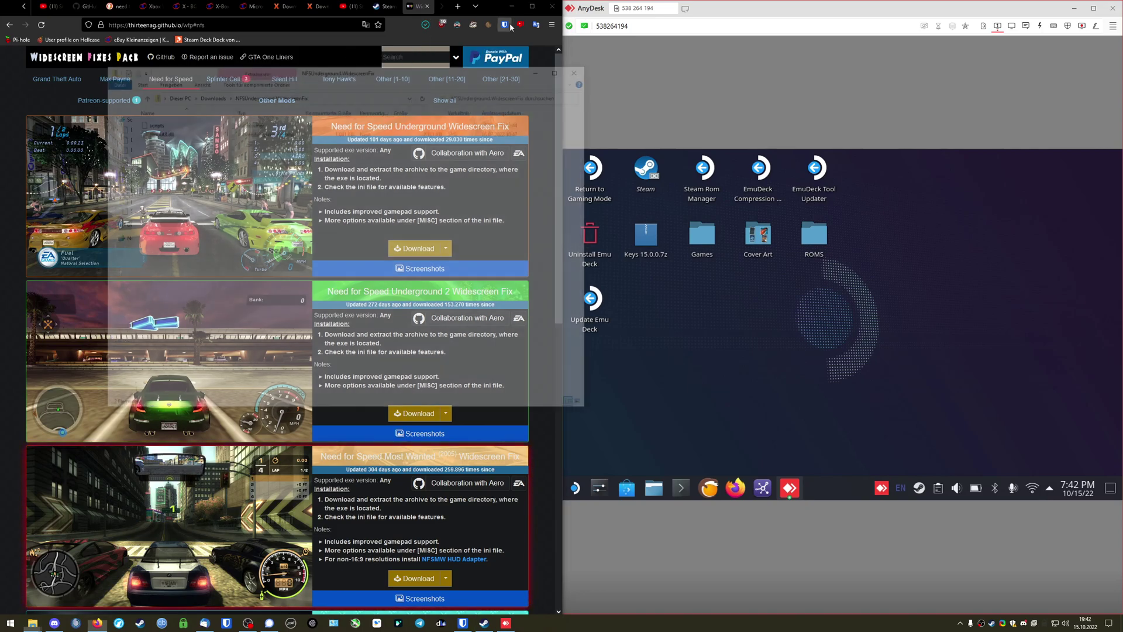
- Copy the archive's scripts folder and dinput8.dll into the Need for Speed Underground folder, replacing existing files, and close the archive
{"action": "left_click_drag", "start_coordinate": [503, 76], "coordinate": [549, 121]}
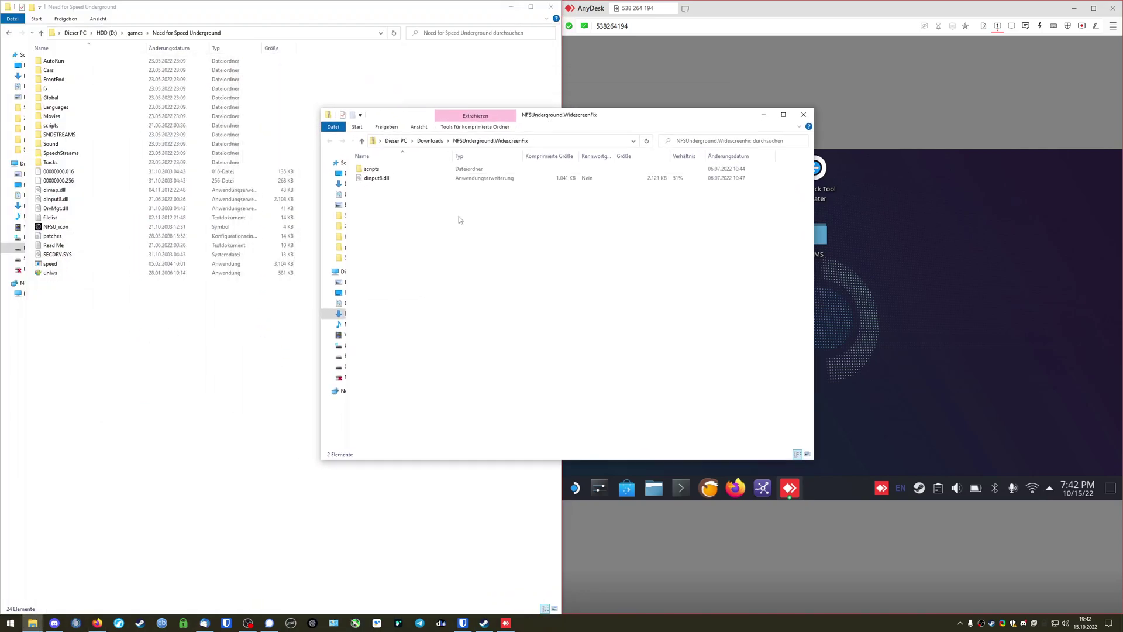
{"action": "key", "text": "ctrl+a"}
{"action": "left_click_drag", "start_coordinate": [376, 177], "coordinate": [241, 313]}
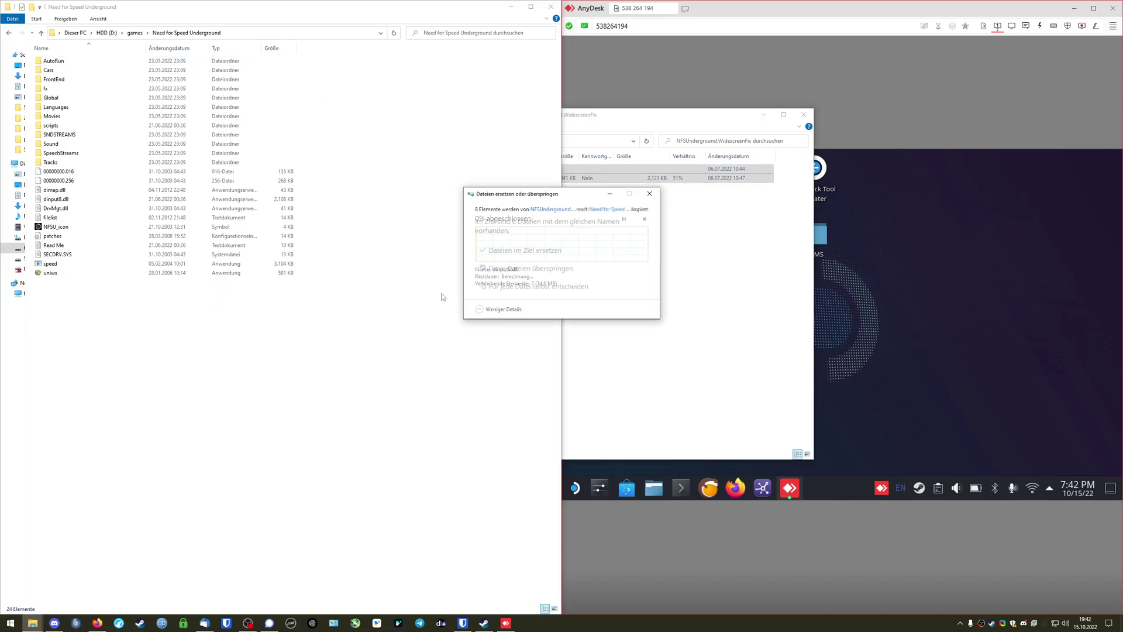
{"action": "left_click", "coordinate": [529, 257]}
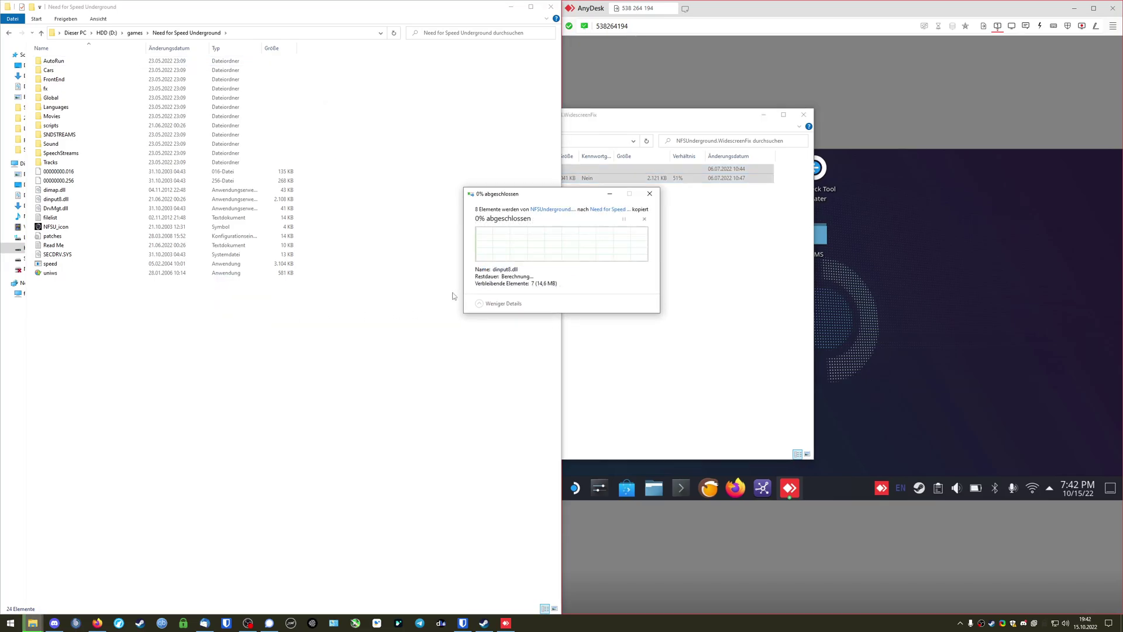
{"action": "left_click", "coordinate": [802, 115]}
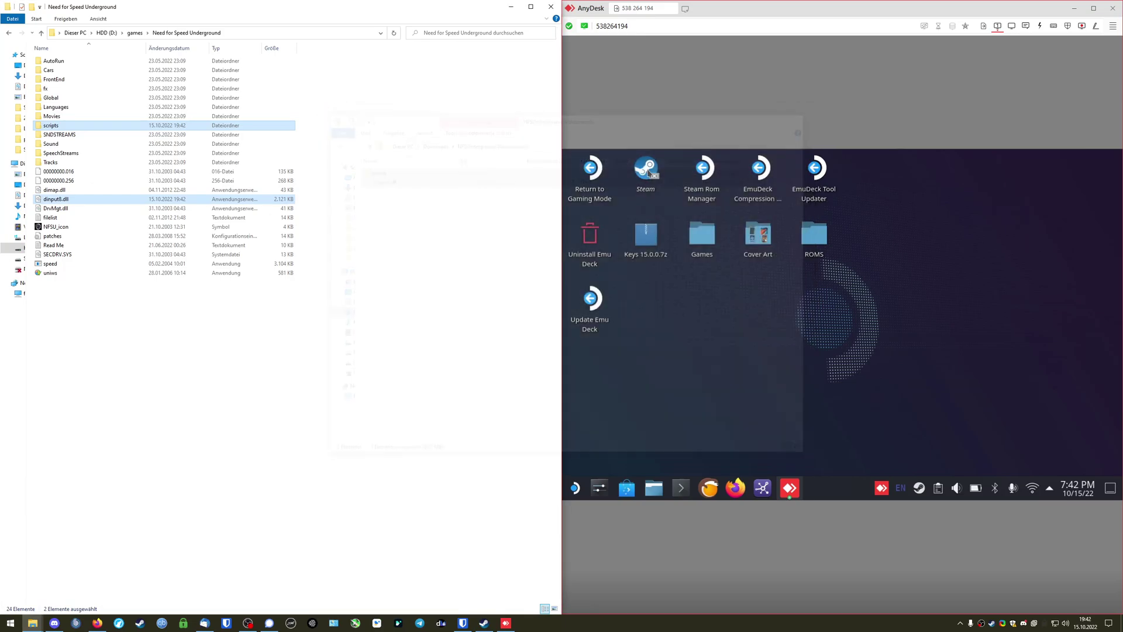
- Open the NFSUnderground.WidescreenFix configuration file from the game's scripts folder in the text editor
{"action": "left_click", "coordinate": [73, 125]}
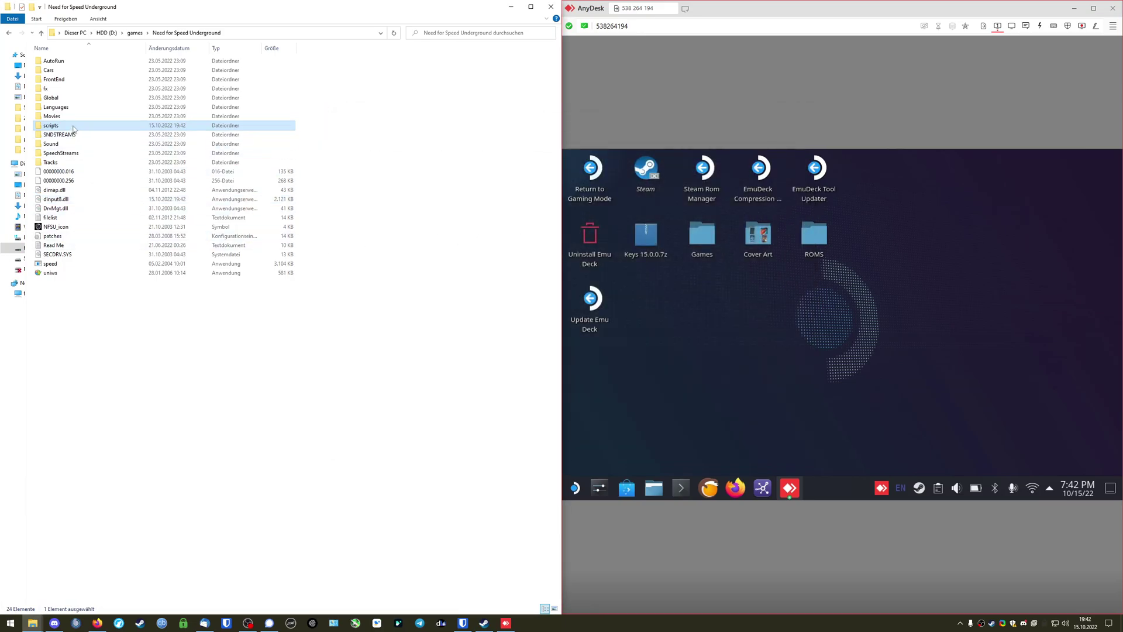
{"action": "double_click", "coordinate": [73, 125]}
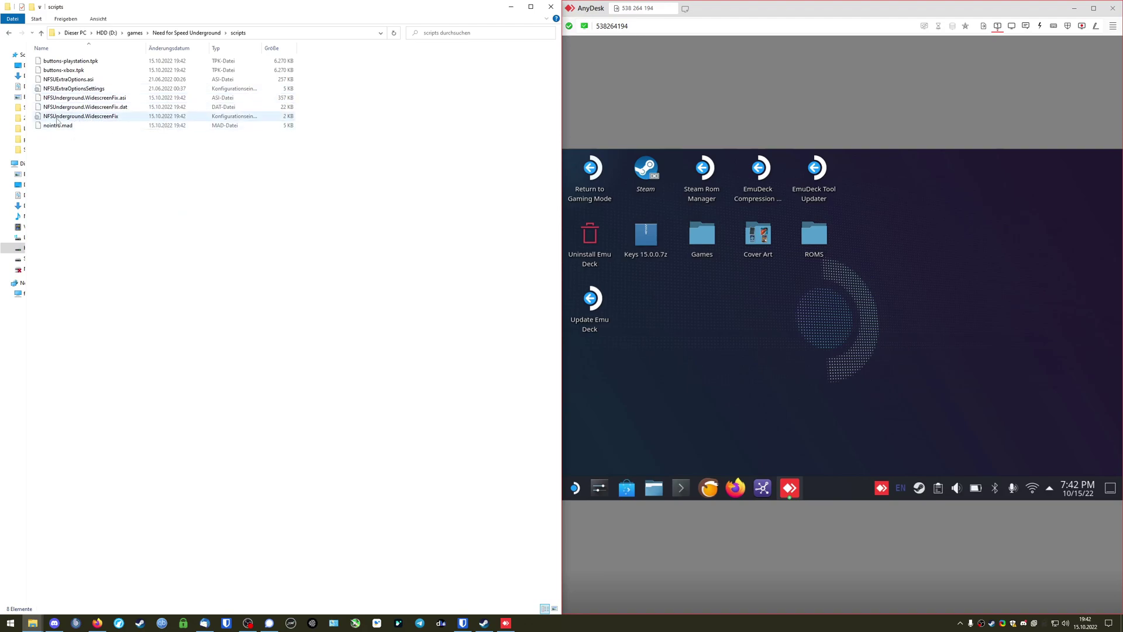
{"action": "right_click", "coordinate": [87, 120]}
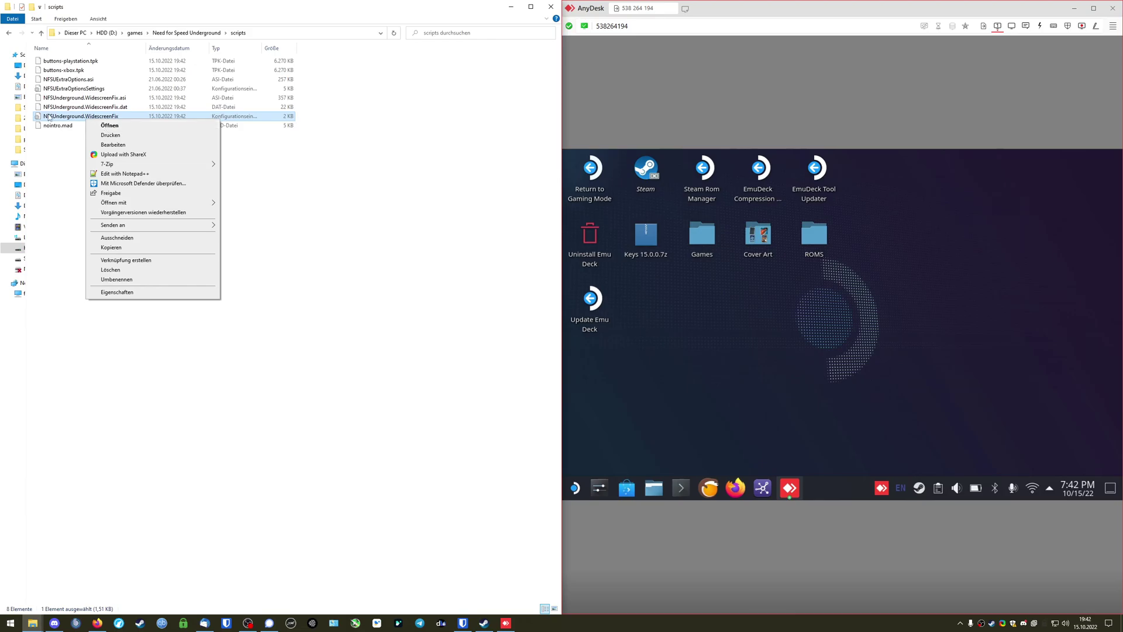
{"action": "left_click", "coordinate": [48, 117]}
{"action": "right_click", "coordinate": [108, 119]}
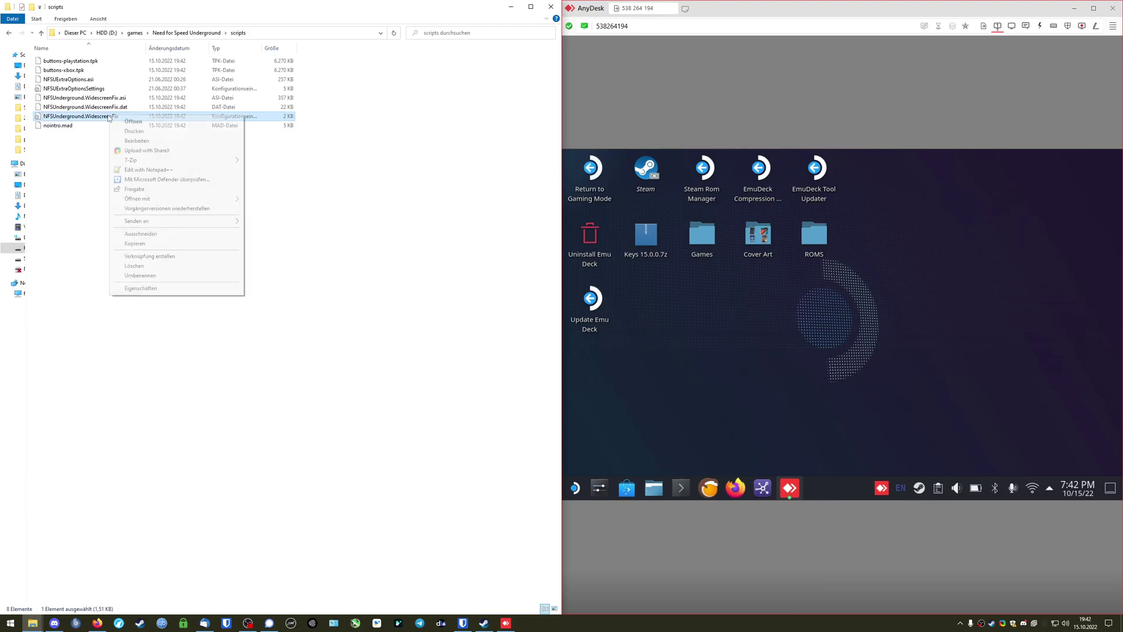
{"action": "left_click", "coordinate": [71, 205]}
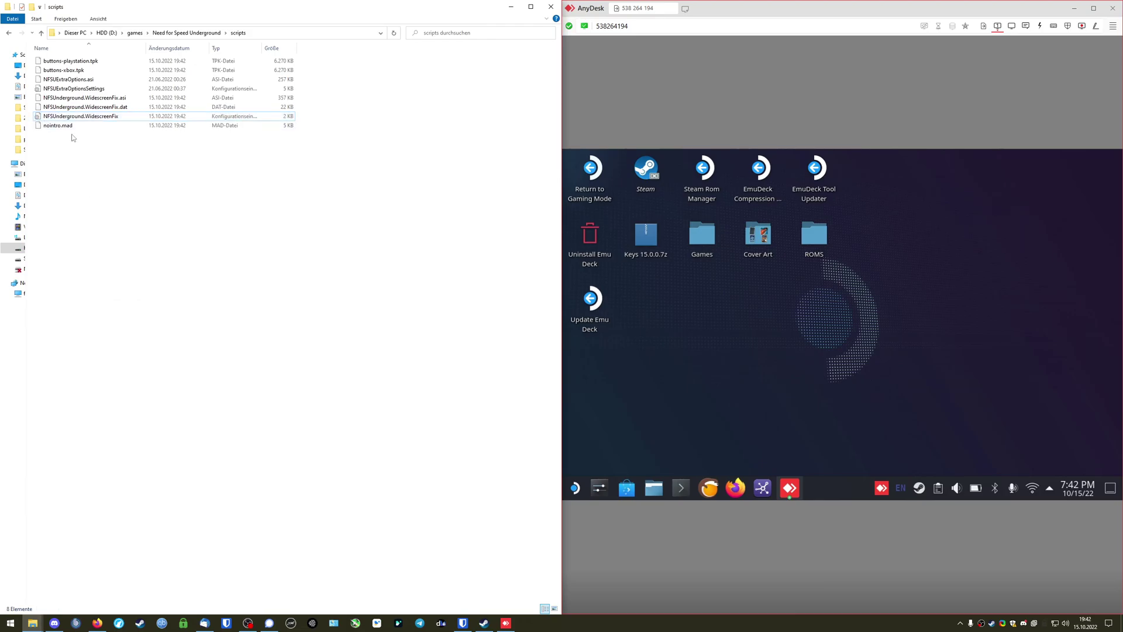
{"action": "double_click", "coordinate": [62, 117]}
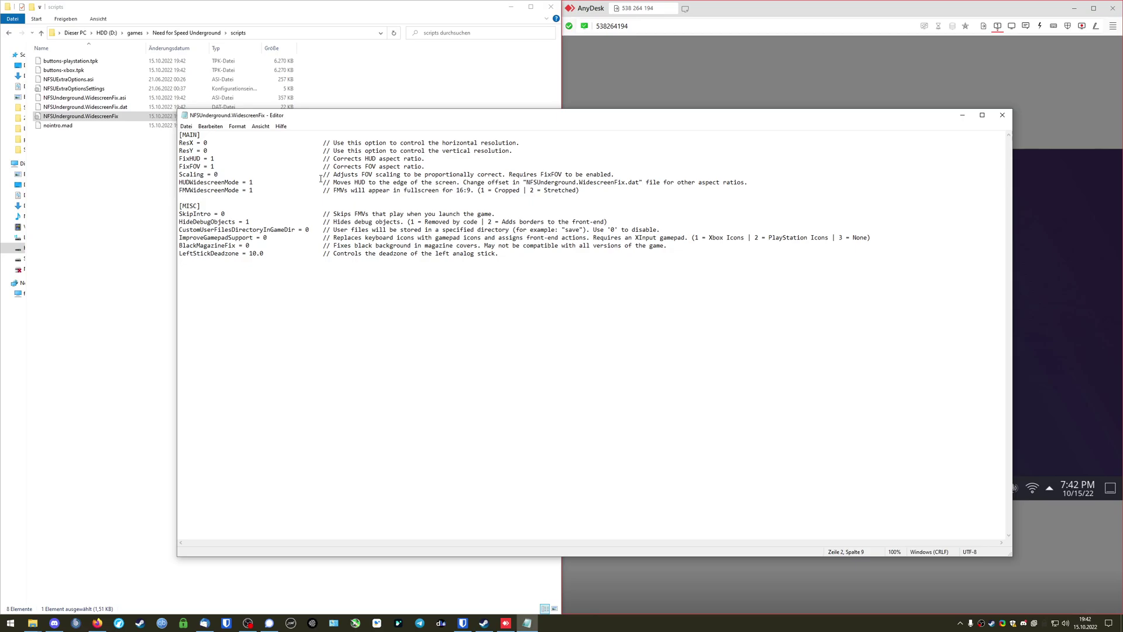
- Set the horizontal resolution ResX to 1280 and the vertical resolution ResY to 800
{"action": "key", "text": "BackSpace"}
{"action": "type", "text": "1280"}
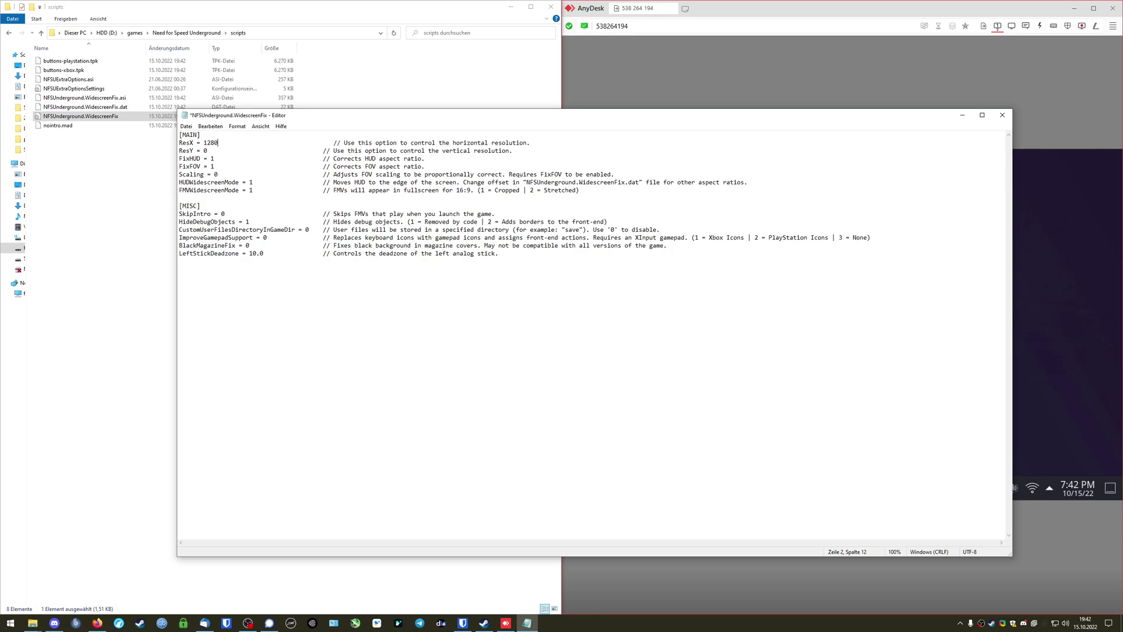
{"action": "left_click", "coordinate": [205, 150]}
{"action": "key", "text": "BackSpace"}
{"action": "type", "text": "7"}
{"action": "key", "text": "BackSpace"}
{"action": "type", "text": "800"}
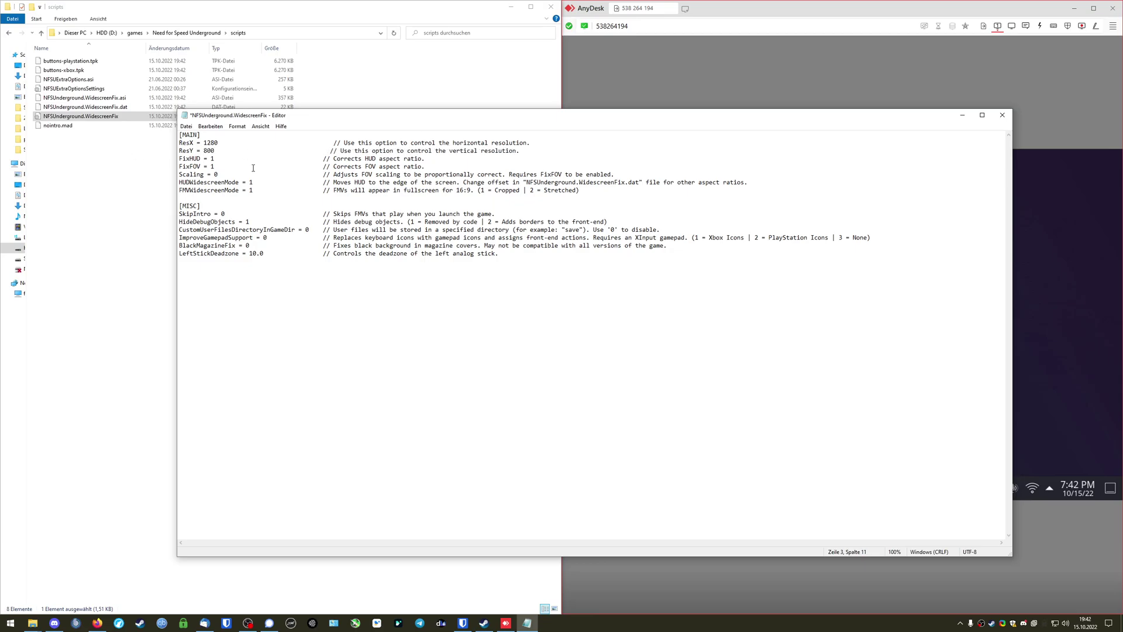
- Set ImproveGamepadSupport to 1 for Xbox icons and save the configuration file
{"action": "left_click", "coordinate": [235, 214]}
{"action": "key", "text": "BackSpace"}
{"action": "type", "text": "1"}
{"action": "left_click", "coordinate": [186, 126]}
{"action": "left_click", "coordinate": [212, 165]}
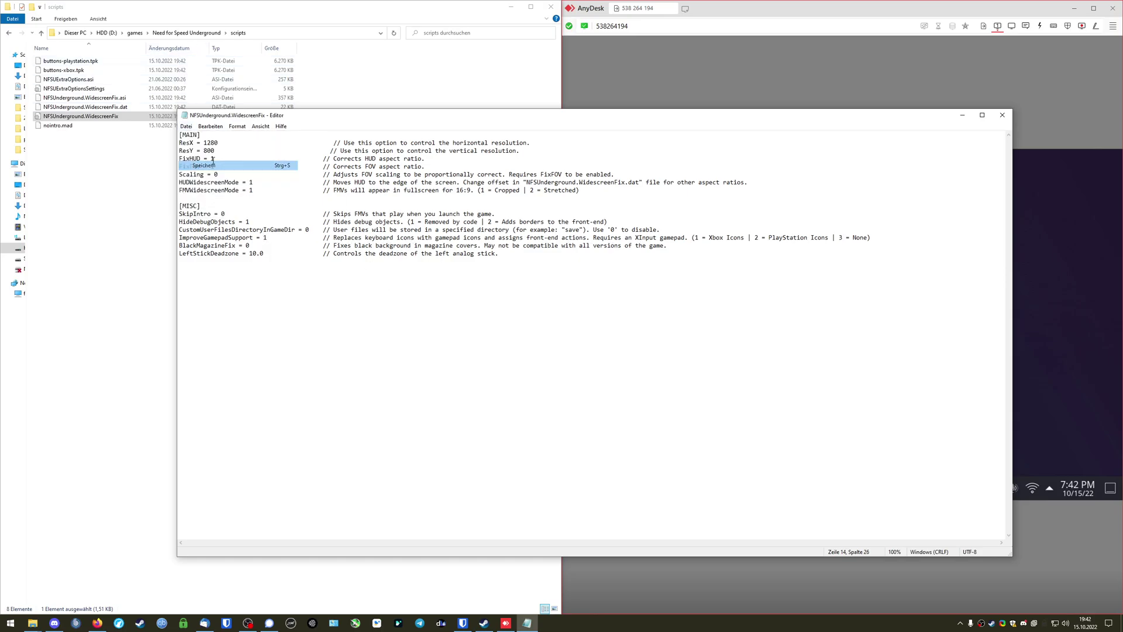
- Review the remaining MAIN and MISC options in the widescreen fix configuration, including the resolution, HUD, FOV and gamepad settings
{"action": "left_click", "coordinate": [263, 246]}
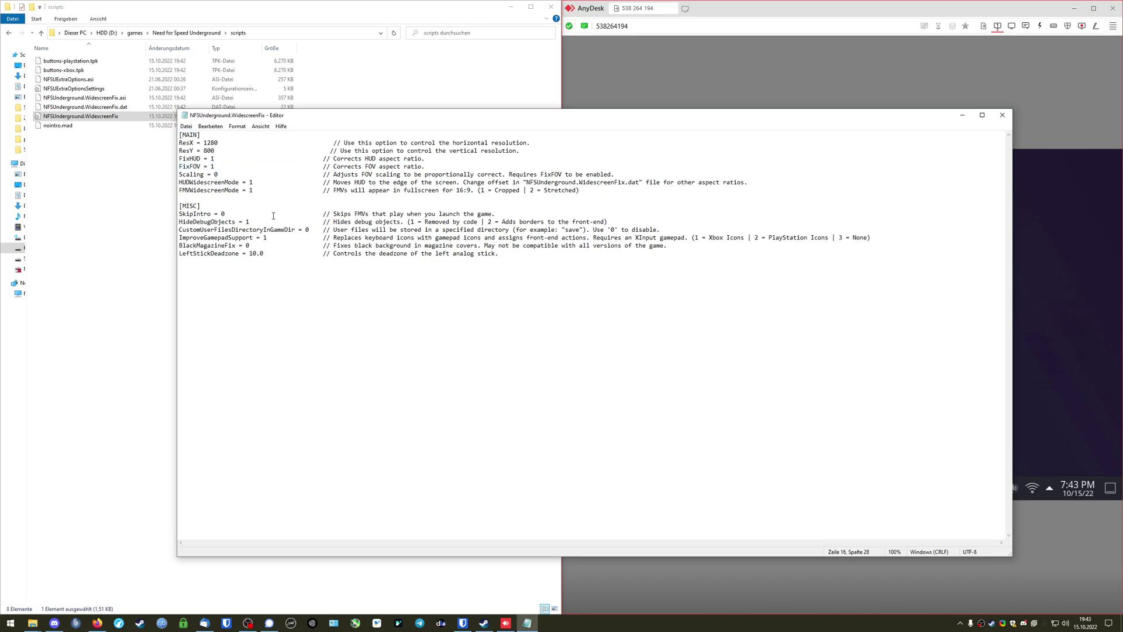
{"action": "left_click_drag", "start_coordinate": [258, 253], "coordinate": [223, 254]}
{"action": "left_click_drag", "start_coordinate": [179, 213], "coordinate": [309, 231]}
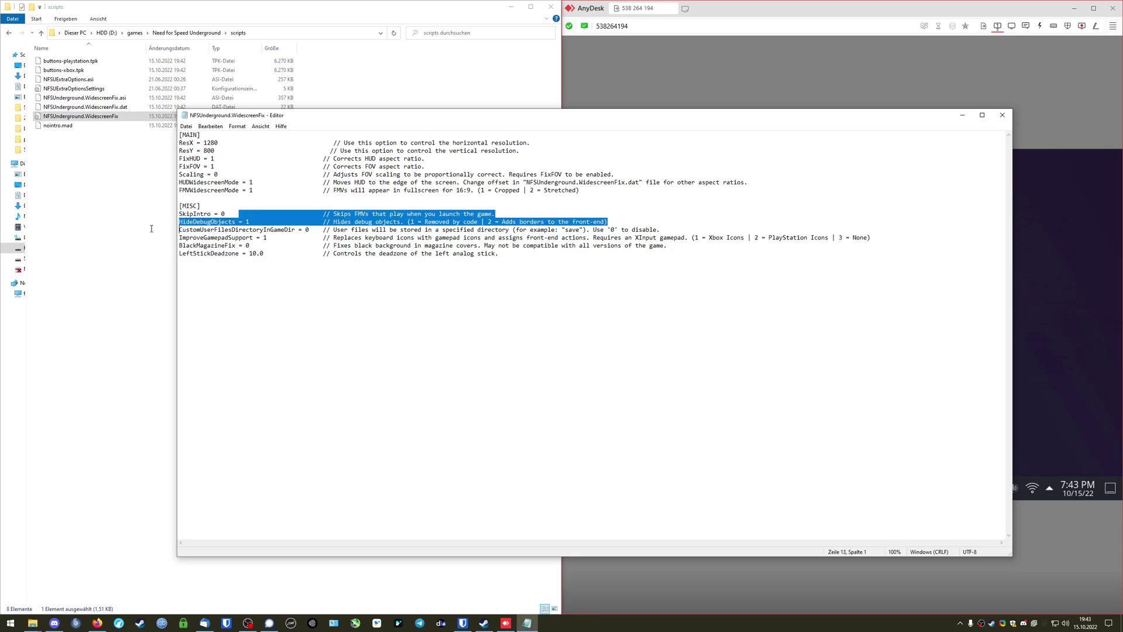
{"action": "left_click", "coordinate": [268, 240]}
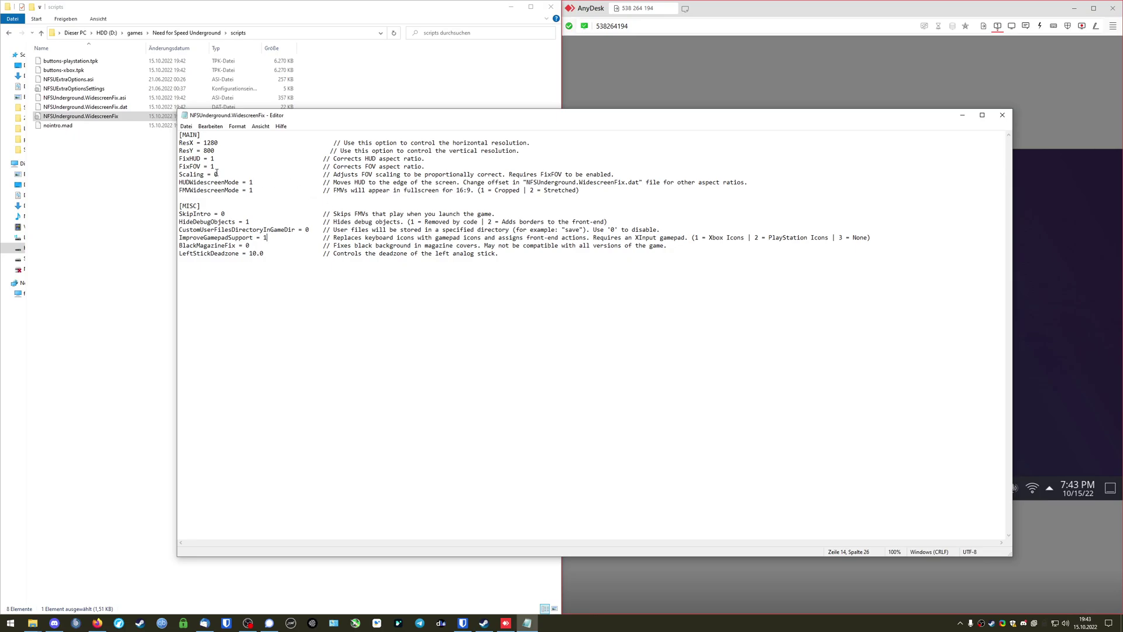
{"action": "left_click_drag", "start_coordinate": [233, 166], "coordinate": [163, 155]}
{"action": "left_click", "coordinate": [241, 164]}
{"action": "left_click", "coordinate": [261, 206]}
{"action": "left_click_drag", "start_coordinate": [265, 122], "coordinate": [206, 127]}
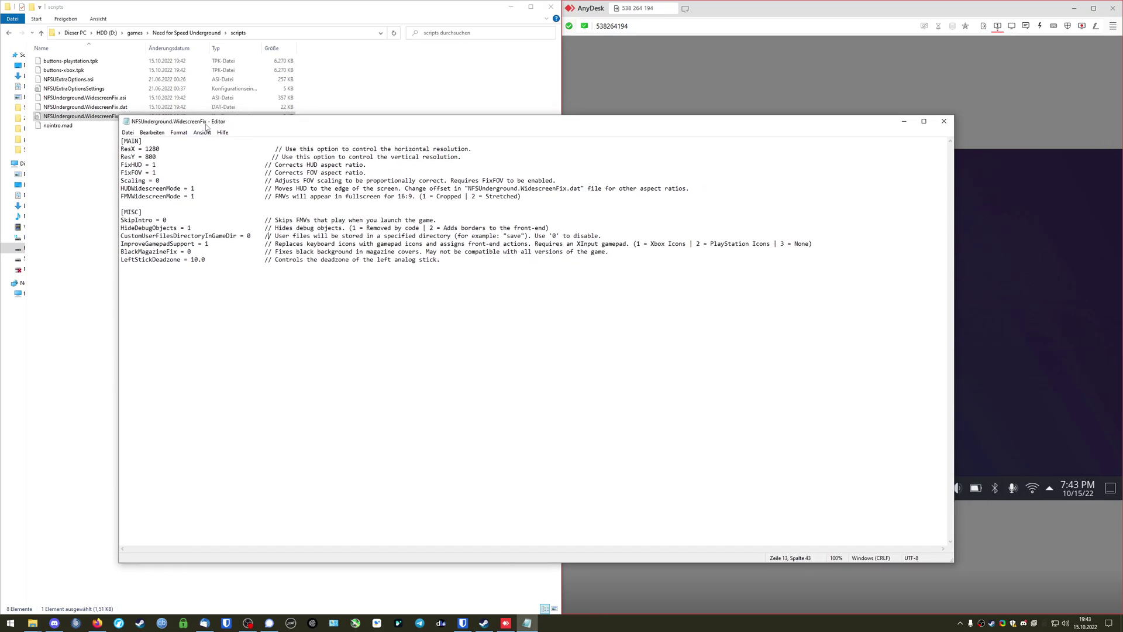
{"action": "left_click_drag", "start_coordinate": [153, 164], "coordinate": [120, 146]}
{"action": "left_click", "coordinate": [154, 164]}
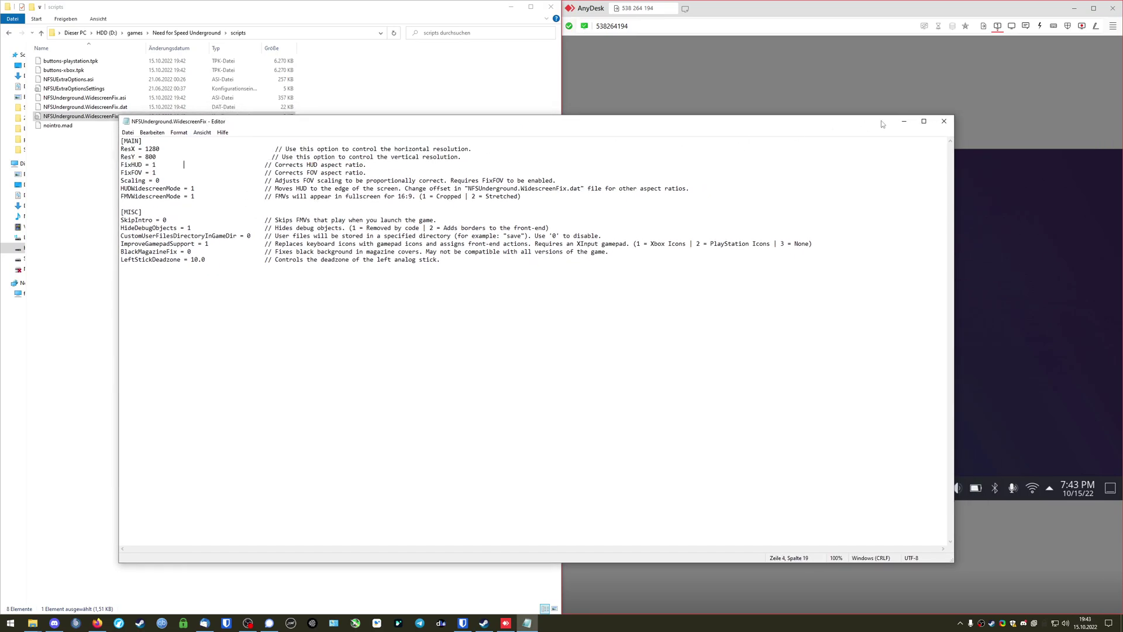
- Close the configuration file and go back up to the games folder containing the Need for Speed Underground folder
{"action": "left_click", "coordinate": [943, 122]}
{"action": "left_click", "coordinate": [239, 193]}
{"action": "left_click", "coordinate": [186, 32]}
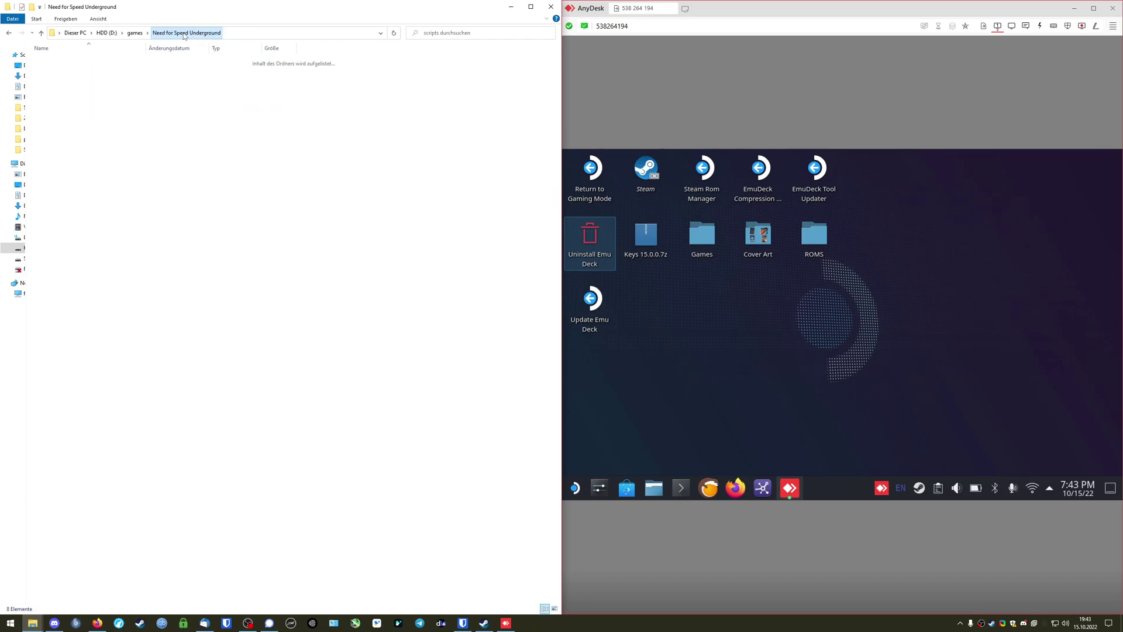
{"action": "left_click_drag", "start_coordinate": [920, 348], "coordinate": [755, 396]}
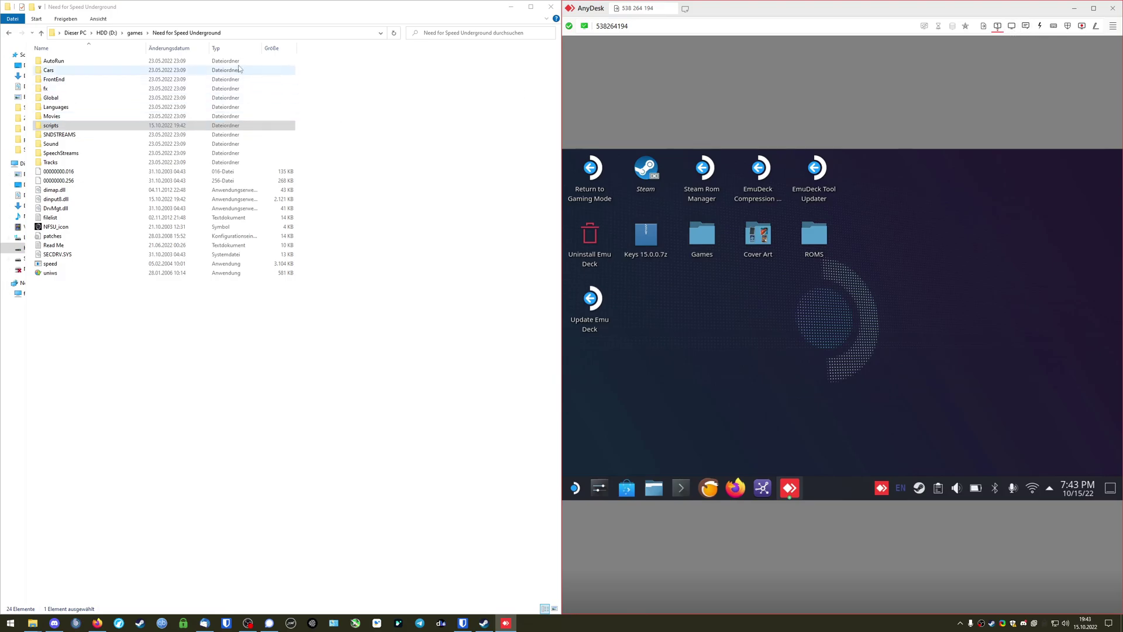
{"action": "left_click", "coordinate": [134, 33]}
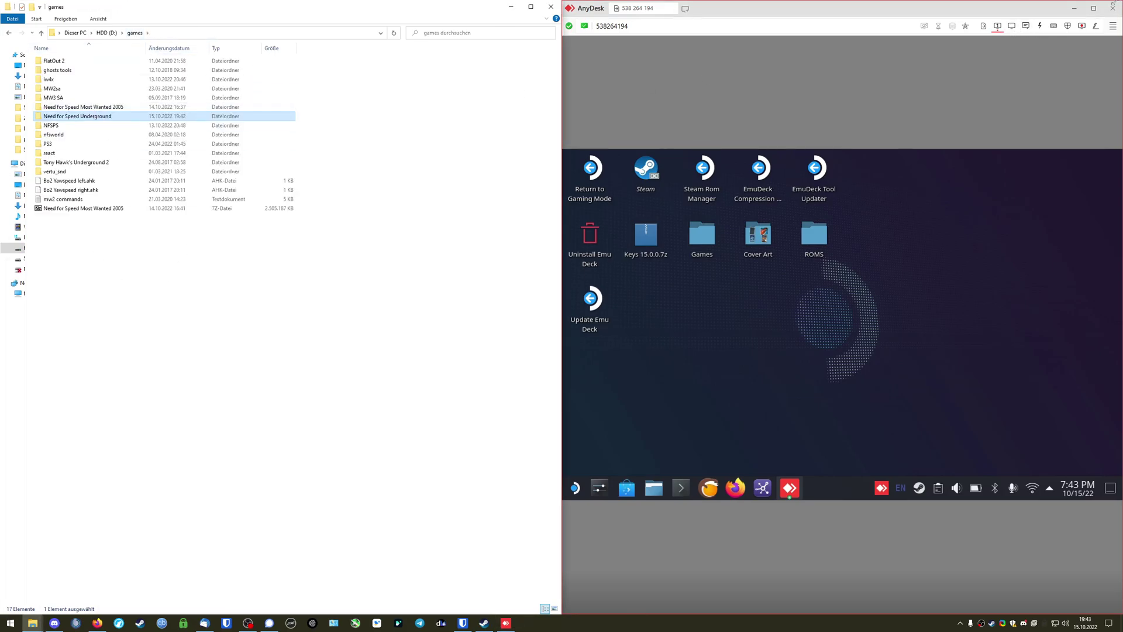
- Upload the Need for Speed Underground folder to the Steam Deck's home directory with AnyDesk's file transfer, and return to the remote desktop
{"action": "left_click", "coordinate": [983, 26]}
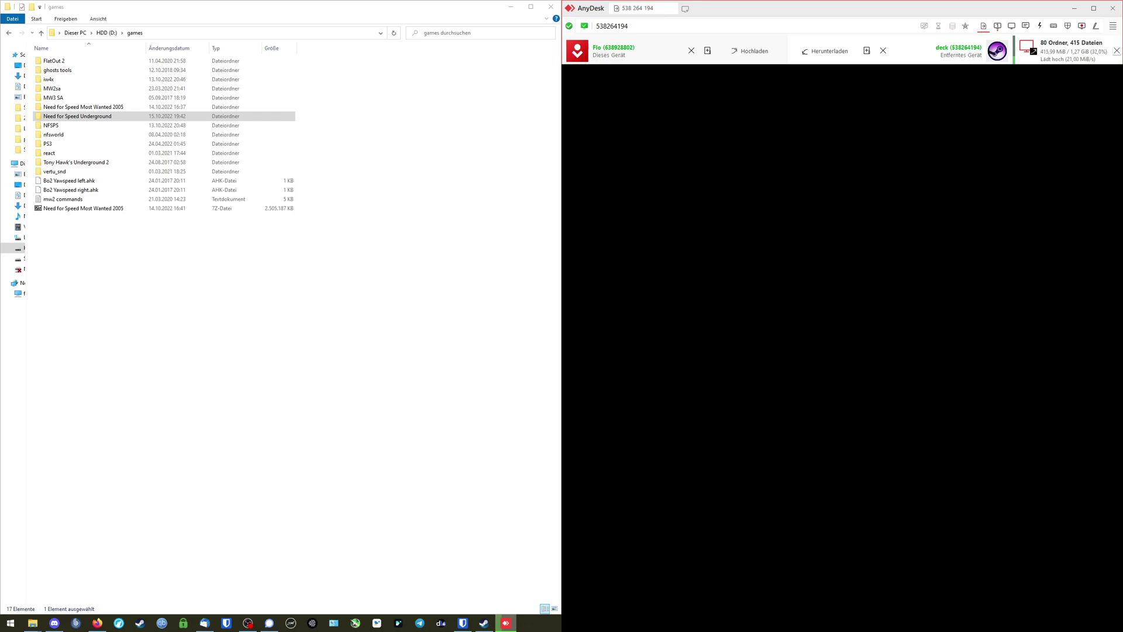
{"action": "left_click", "coordinate": [426, 351]}
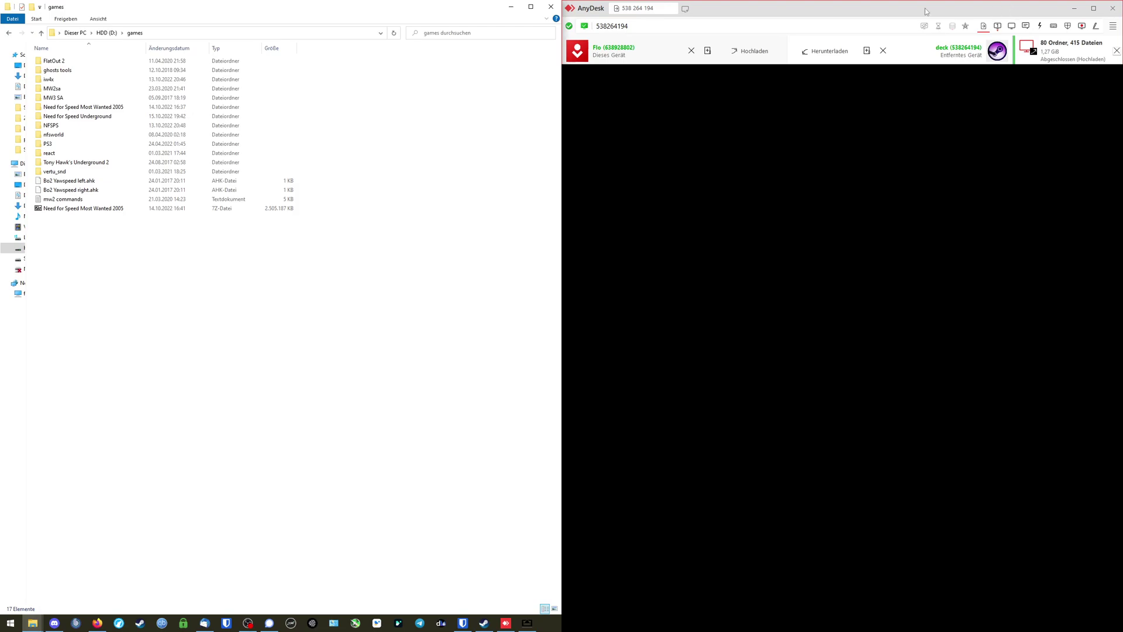
{"action": "left_click", "coordinate": [983, 25]}
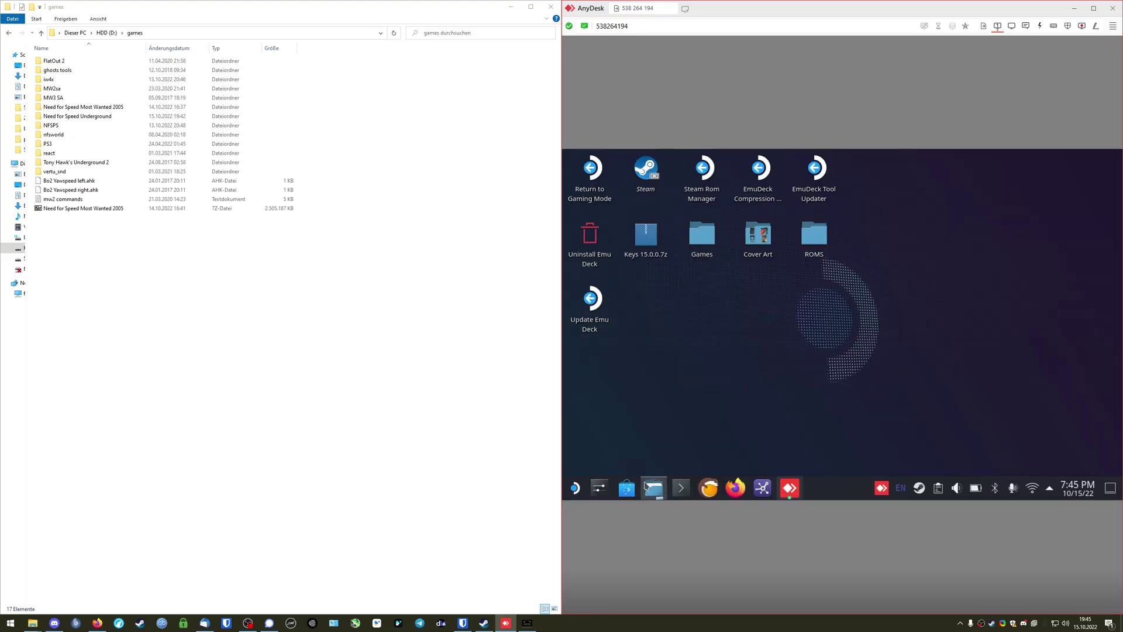
- Copy the Need for Speed Underground folder from the Steam Deck's home directory into the Games folder on its desktop
{"action": "left_click", "coordinate": [741, 315]}
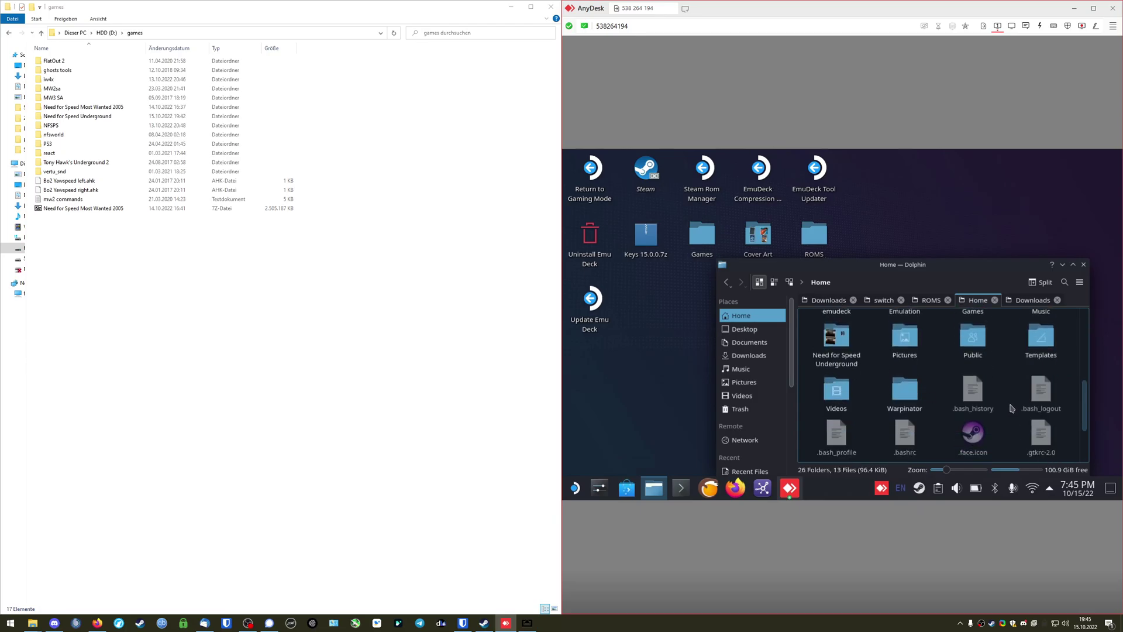
{"action": "scroll", "coordinate": [895, 378], "scroll_direction": "up", "scroll_amount": 2}
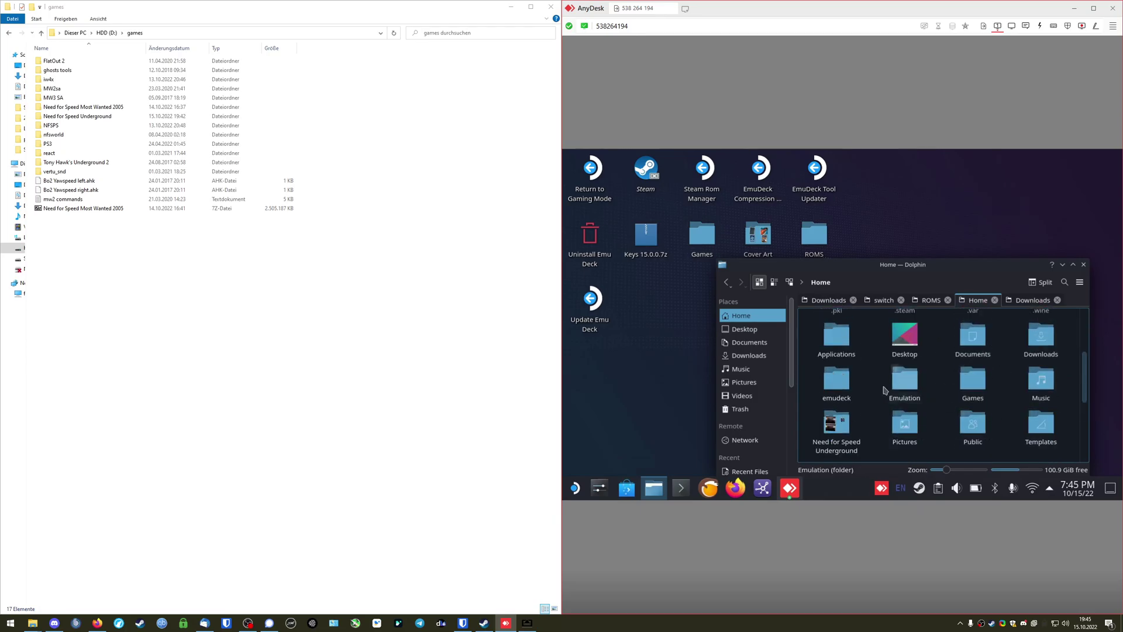
{"action": "right_click", "coordinate": [837, 437]}
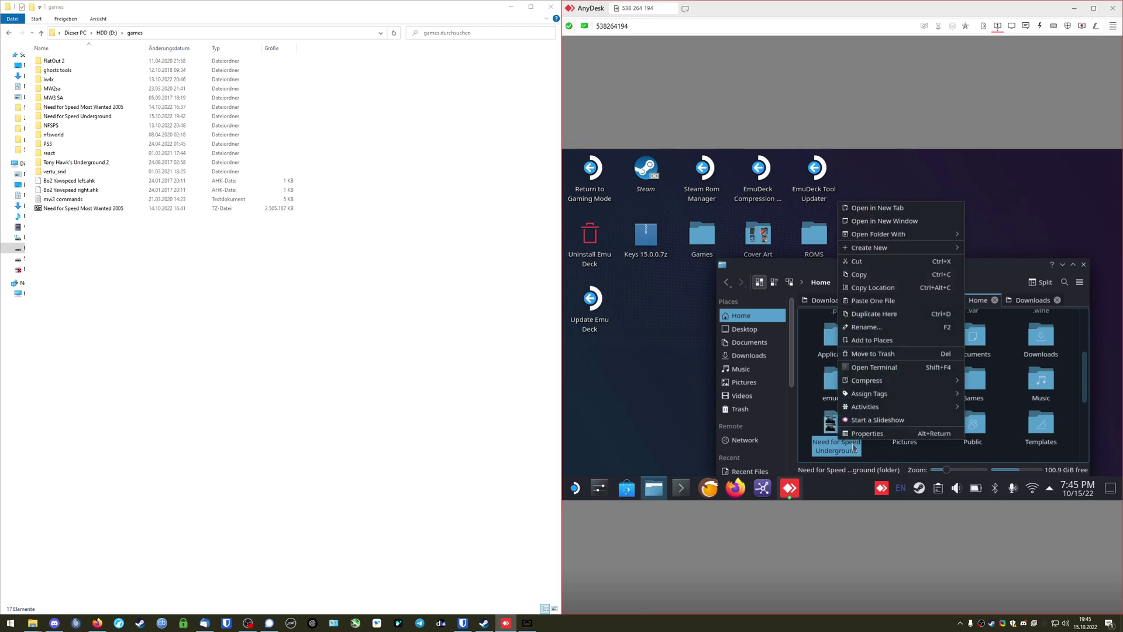
{"action": "left_click", "coordinate": [859, 274]}
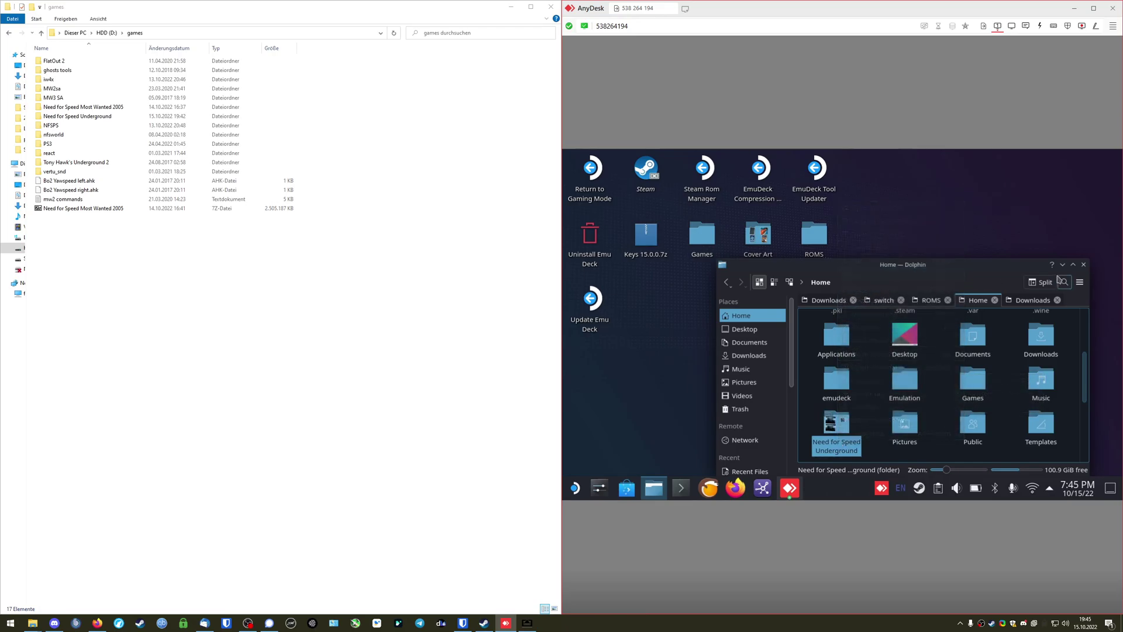
{"action": "left_click", "coordinate": [1062, 264]}
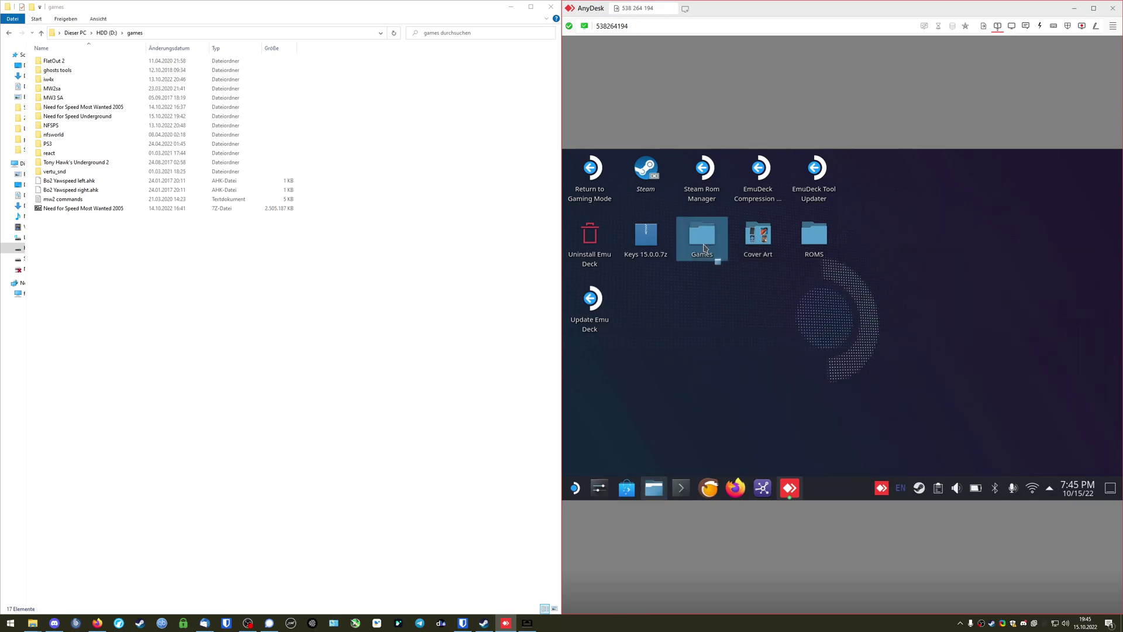
{"action": "left_click", "coordinate": [705, 242]}
{"action": "right_click", "coordinate": [1029, 402]}
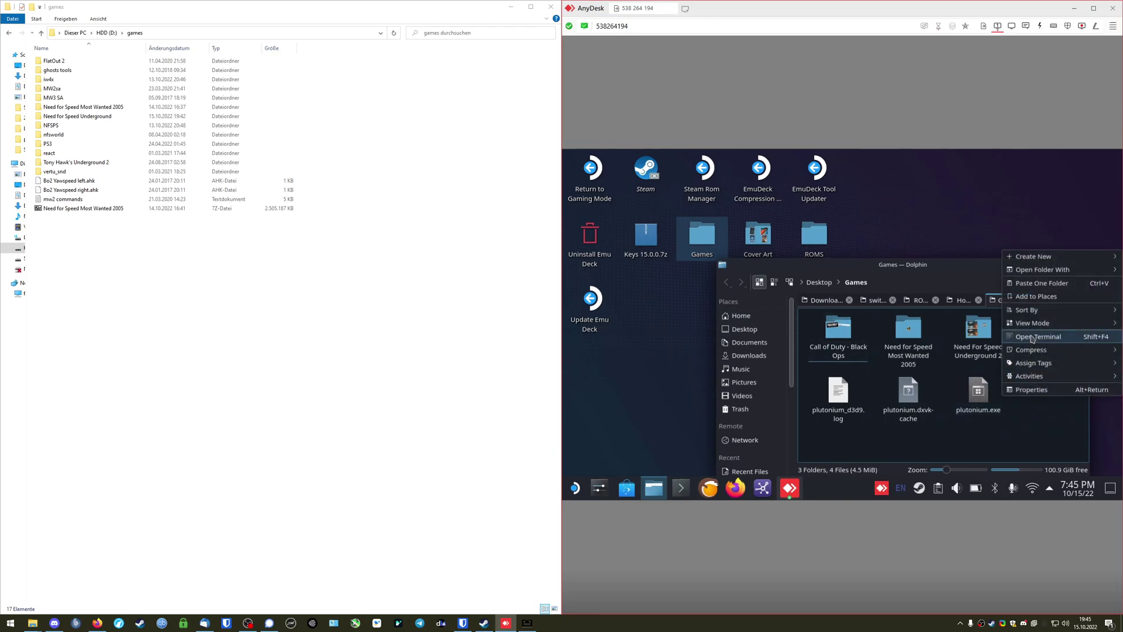
{"action": "left_click", "coordinate": [1036, 283]}
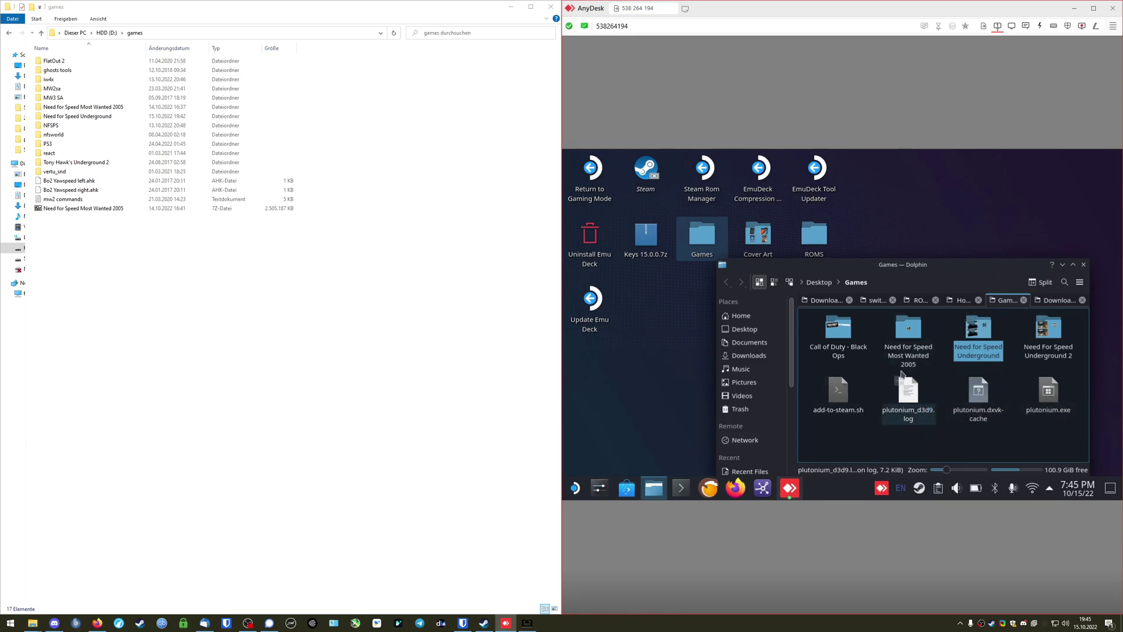
- Switch to Steam on the Steam Deck, start adding a non-Steam game and browse for its program file
{"action": "left_click", "coordinate": [641, 193]}
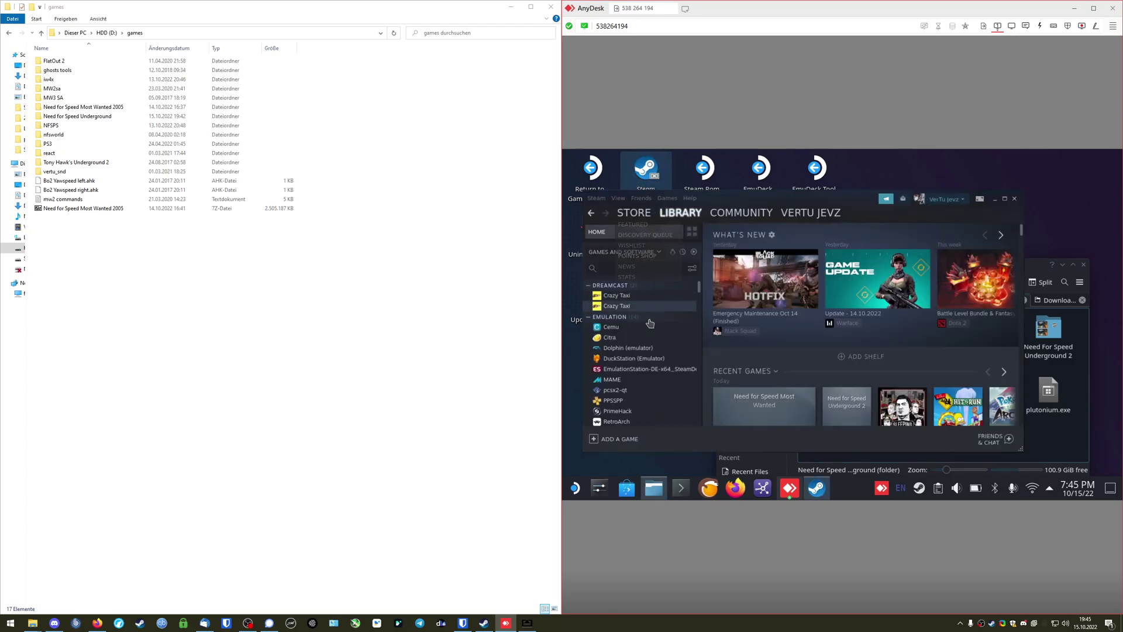
{"action": "left_click", "coordinate": [632, 440]}
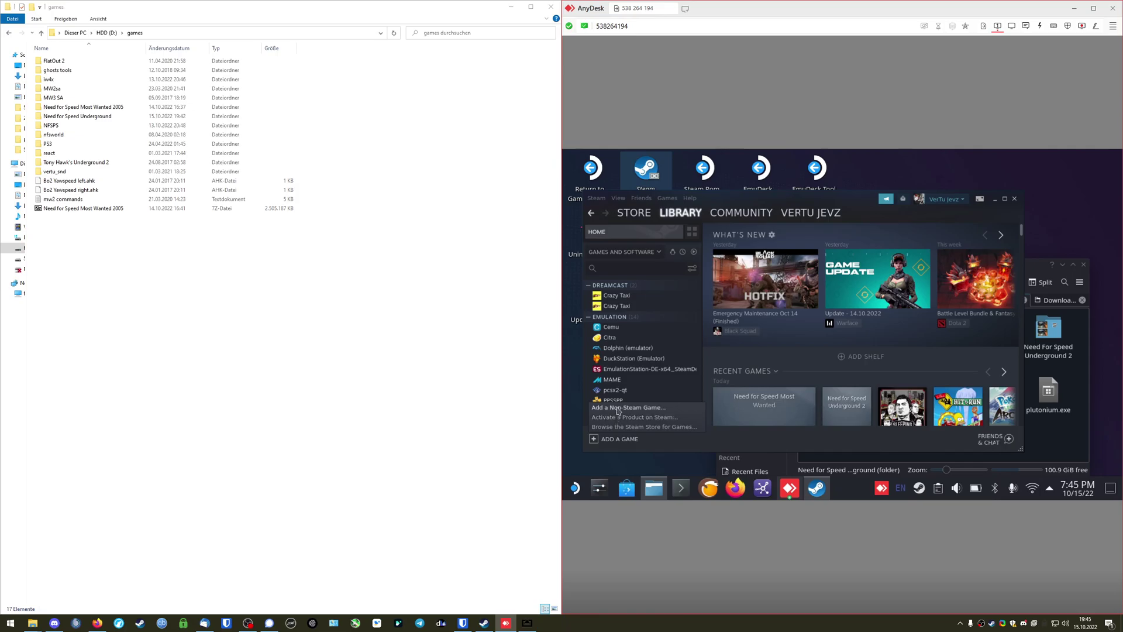
{"action": "left_click", "coordinate": [618, 408]}
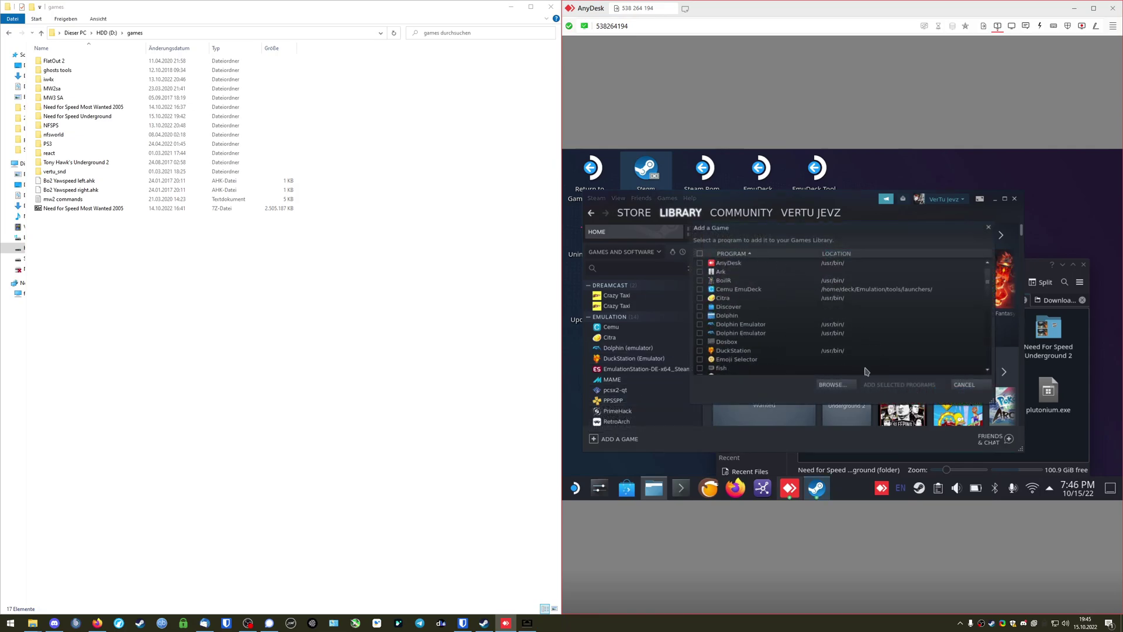
{"action": "left_click", "coordinate": [837, 386]}
- Go to /home/deck/Desktop/Games/Need for Speed Underground in the file browser for the added game
{"action": "left_click", "coordinate": [797, 258]}
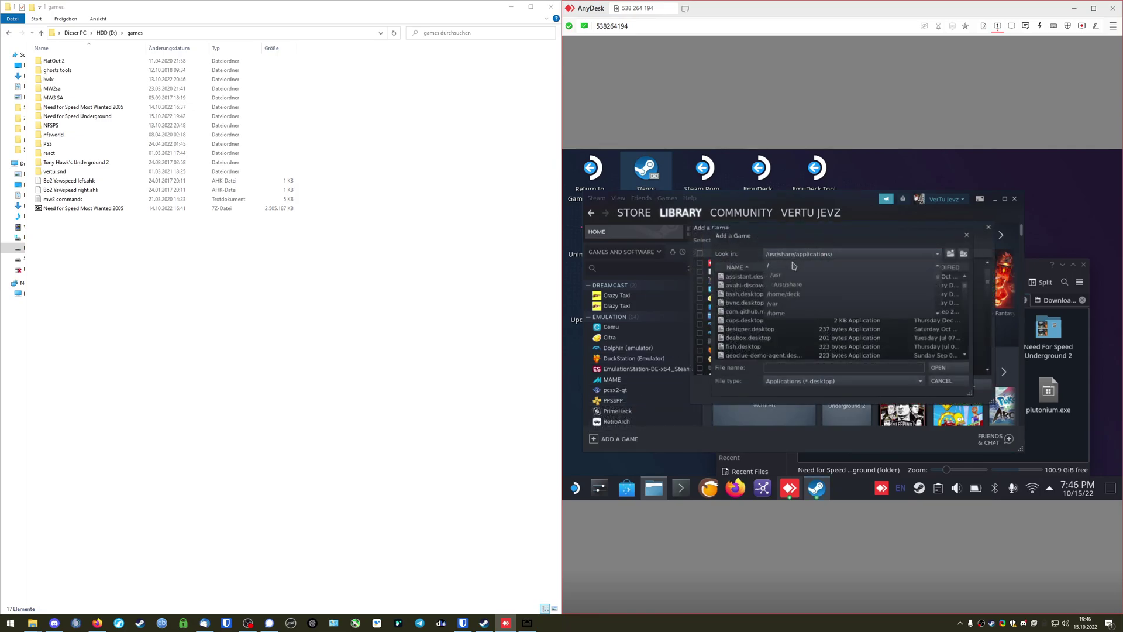
{"action": "left_click", "coordinate": [786, 294]}
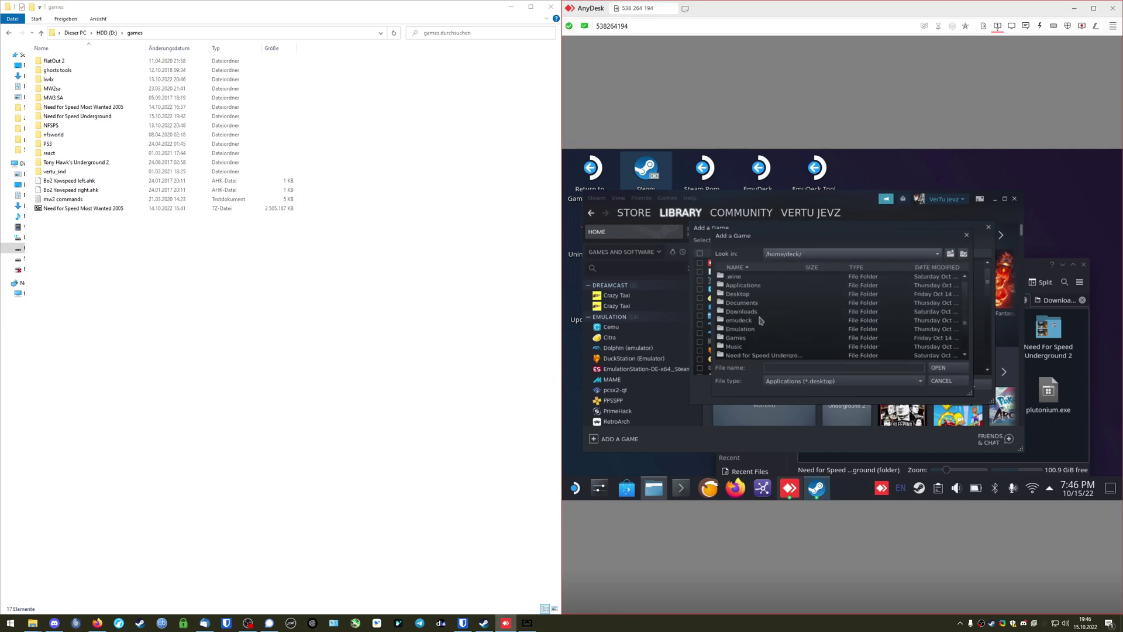
{"action": "scroll", "coordinate": [754, 317], "scroll_direction": "down", "scroll_amount": 2}
{"action": "left_click", "coordinate": [739, 303]}
{"action": "scroll", "coordinate": [743, 309], "scroll_direction": "up", "scroll_amount": 2}
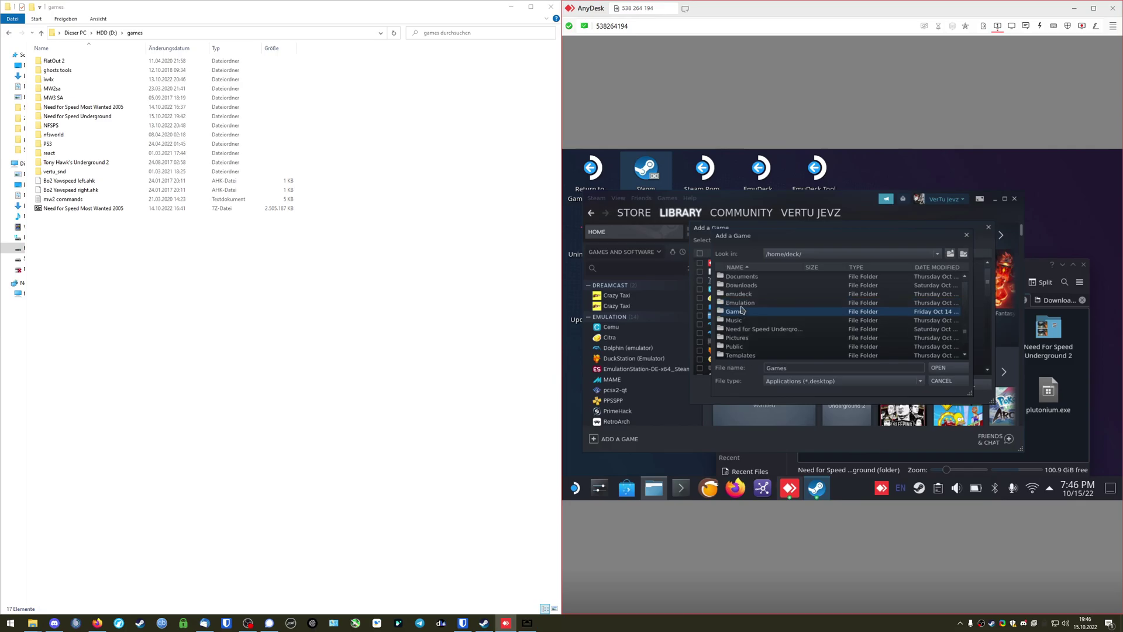
{"action": "double_click", "coordinate": [747, 316]}
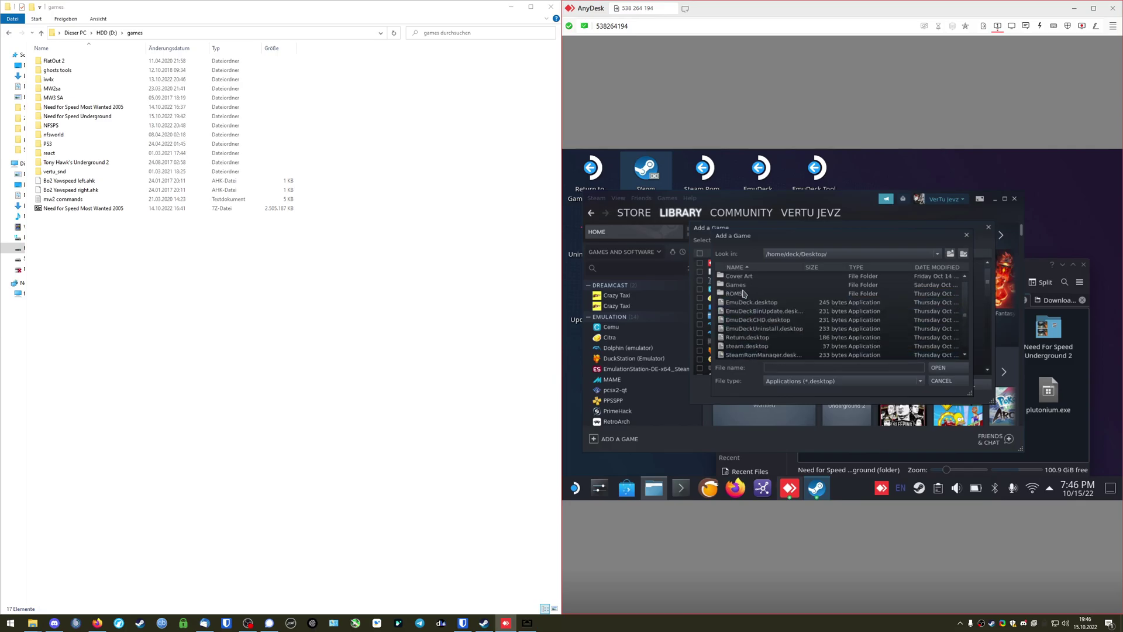
{"action": "double_click", "coordinate": [744, 292]}
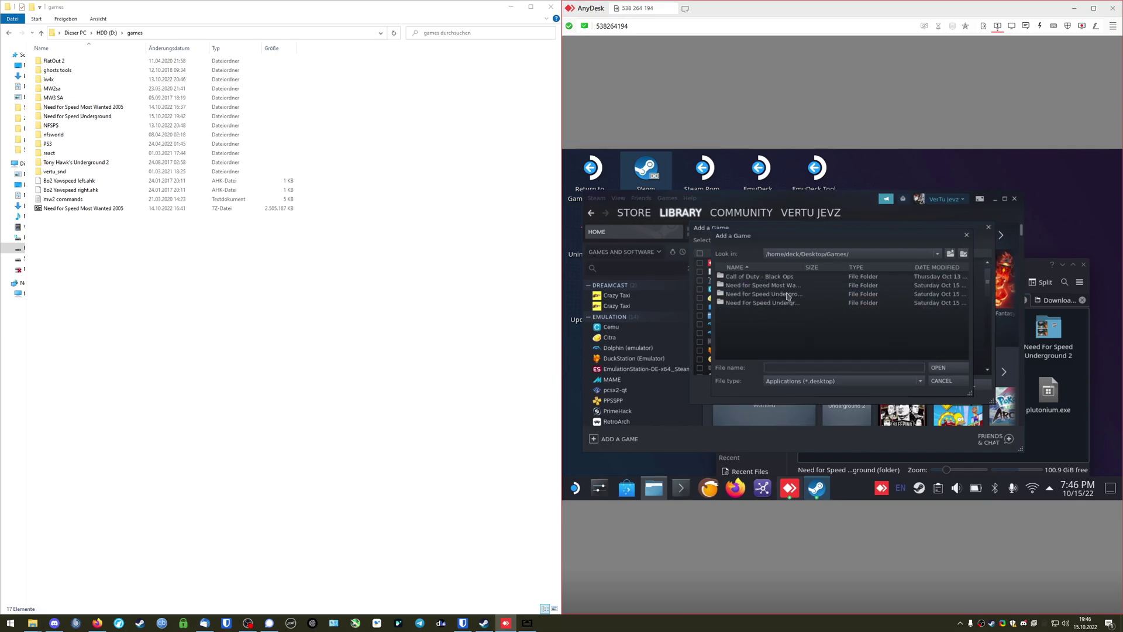
{"action": "left_click", "coordinate": [787, 295]}
{"action": "double_click", "coordinate": [807, 268]}
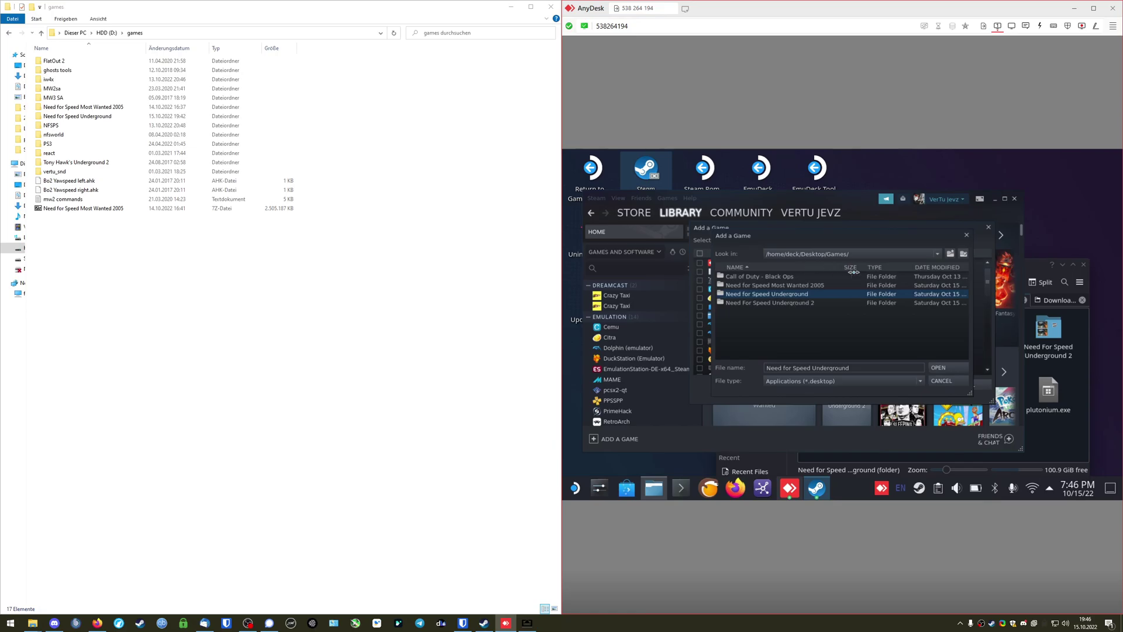
{"action": "double_click", "coordinate": [796, 296]}
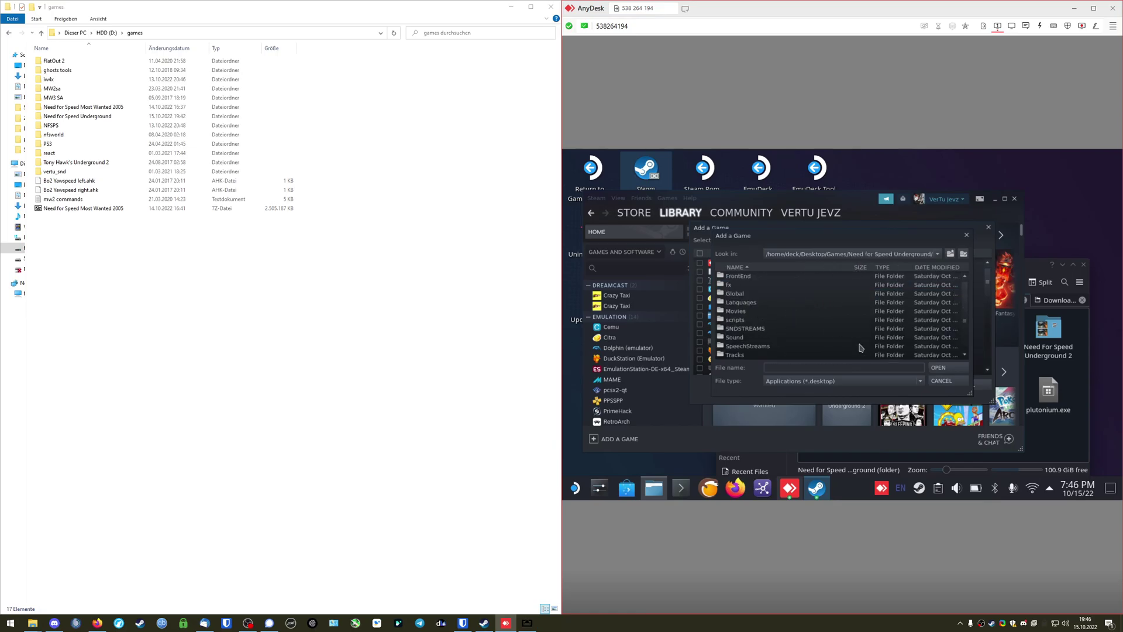
- Show all file types, choose speed.exe and add it to the Steam library
{"action": "left_click", "coordinate": [827, 381]}
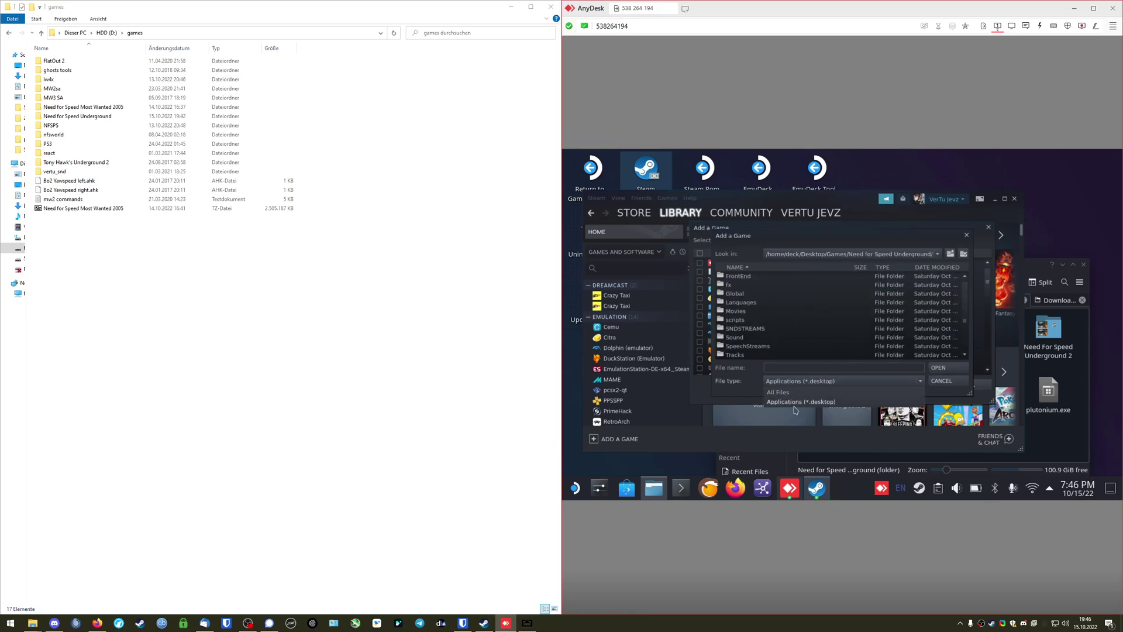
{"action": "left_click", "coordinate": [778, 392]}
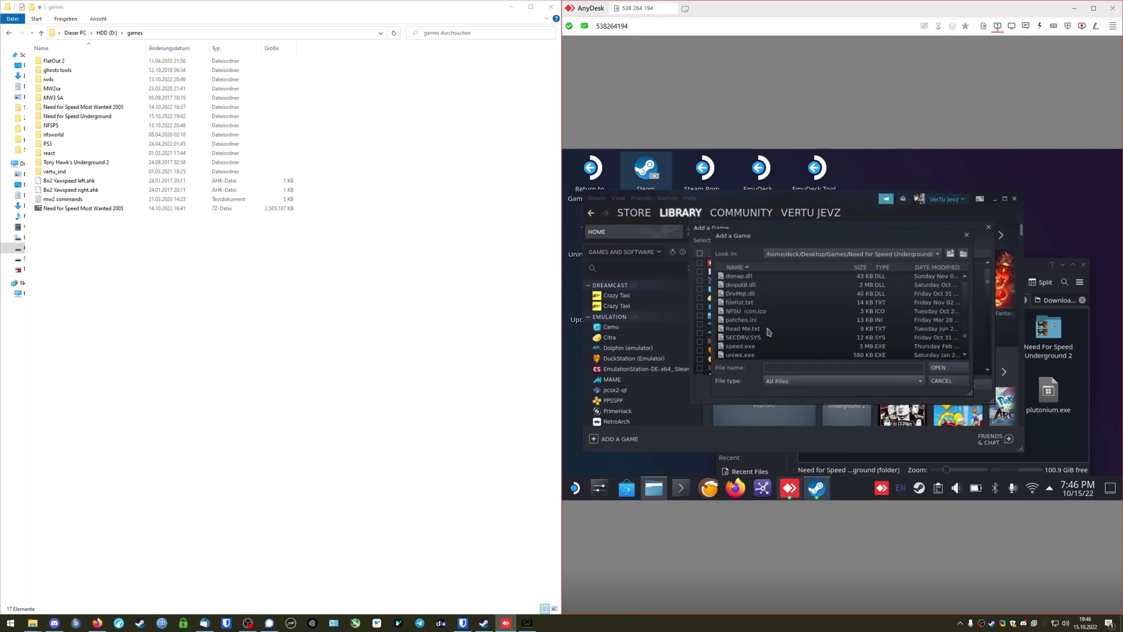
{"action": "left_click", "coordinate": [764, 347]}
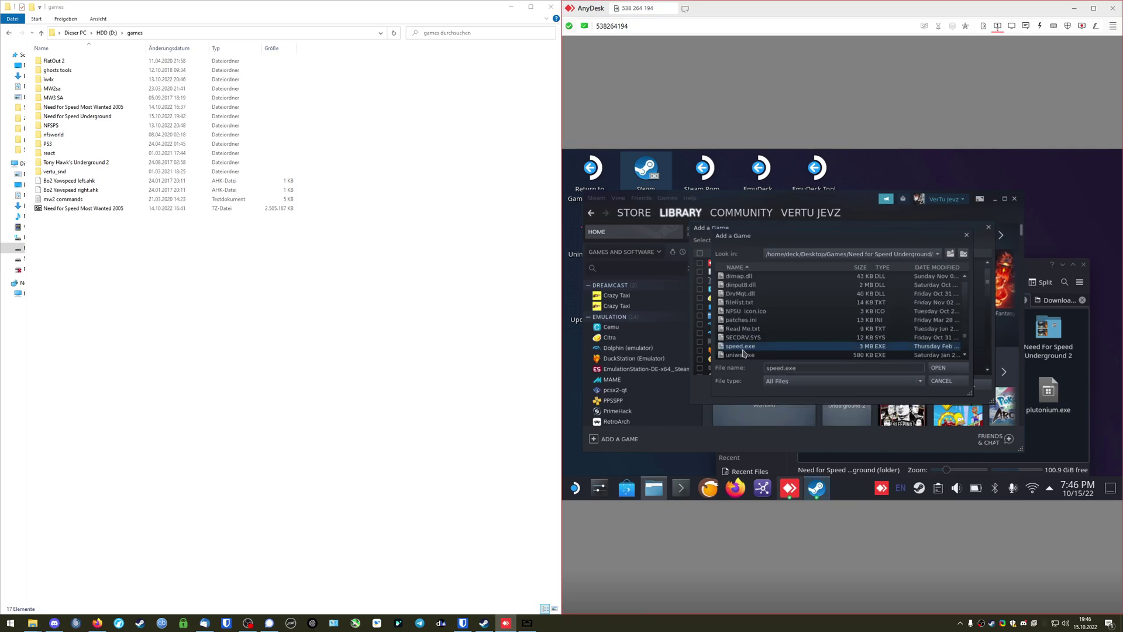
{"action": "left_click", "coordinate": [943, 368]}
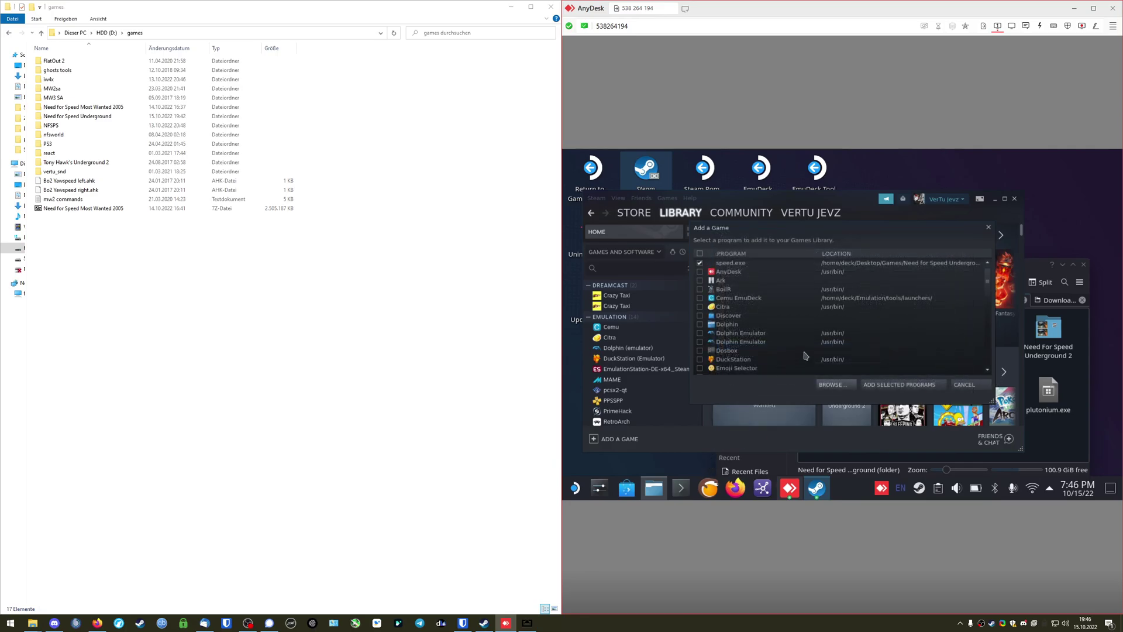
{"action": "scroll", "coordinate": [768, 321], "scroll_direction": "down", "scroll_amount": 2}
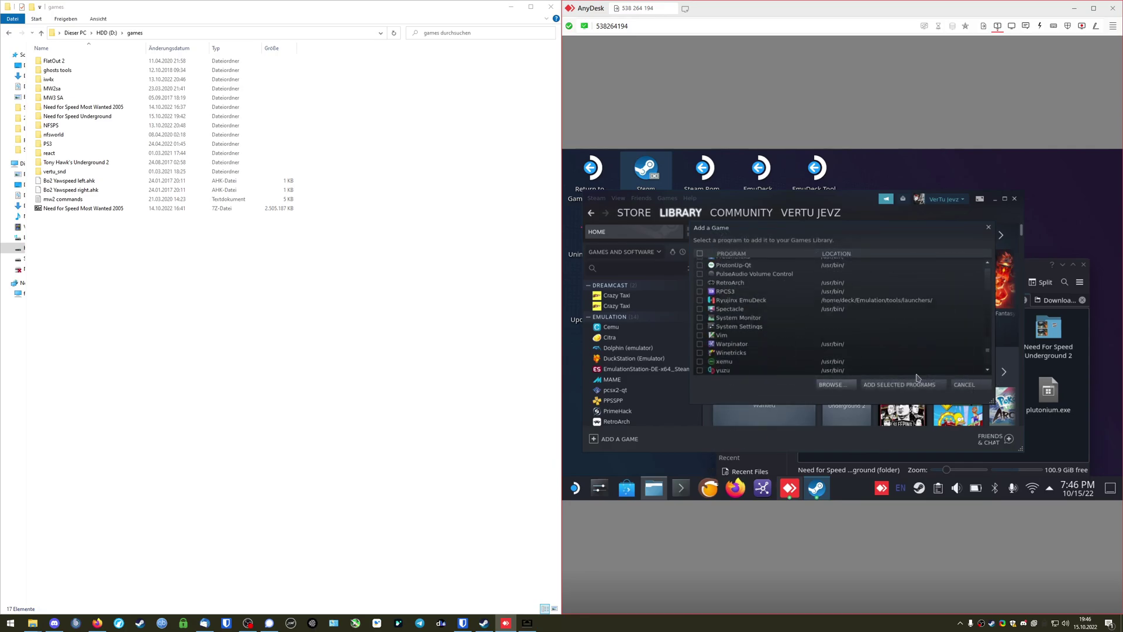
{"action": "left_click", "coordinate": [886, 385]}
- Open the properties of the speed.exe library entry and rename the shortcut to Need for Speed Underground
{"action": "scroll", "coordinate": [661, 375], "scroll_direction": "down", "scroll_amount": 10}
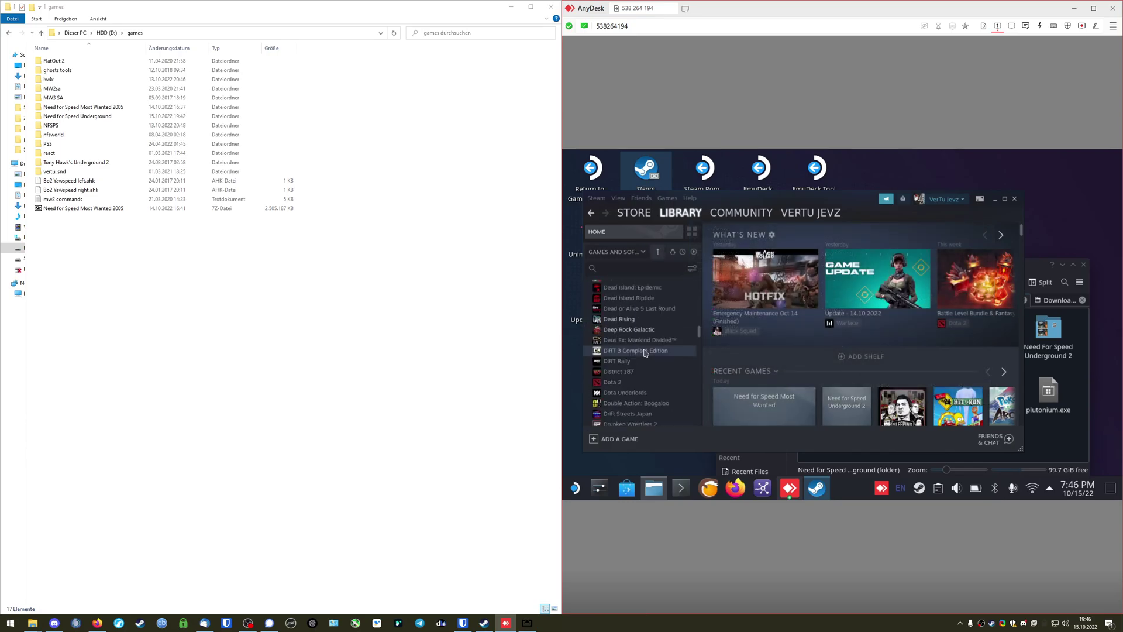
{"action": "scroll", "coordinate": [644, 353], "scroll_direction": "down", "scroll_amount": 15}
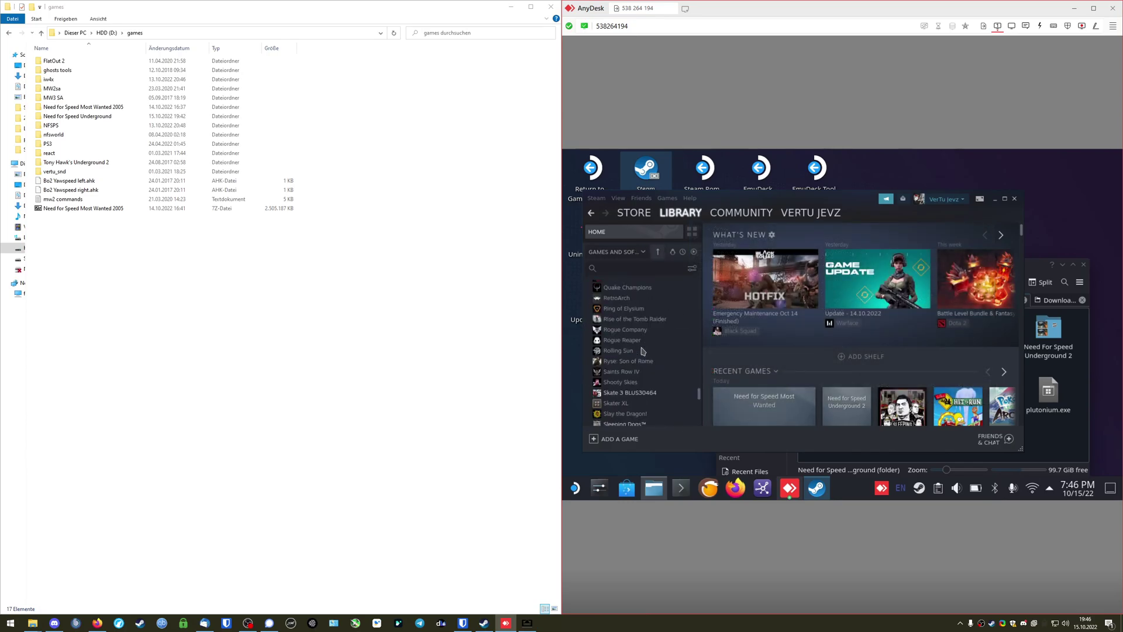
{"action": "scroll", "coordinate": [642, 350], "scroll_direction": "down", "scroll_amount": 3}
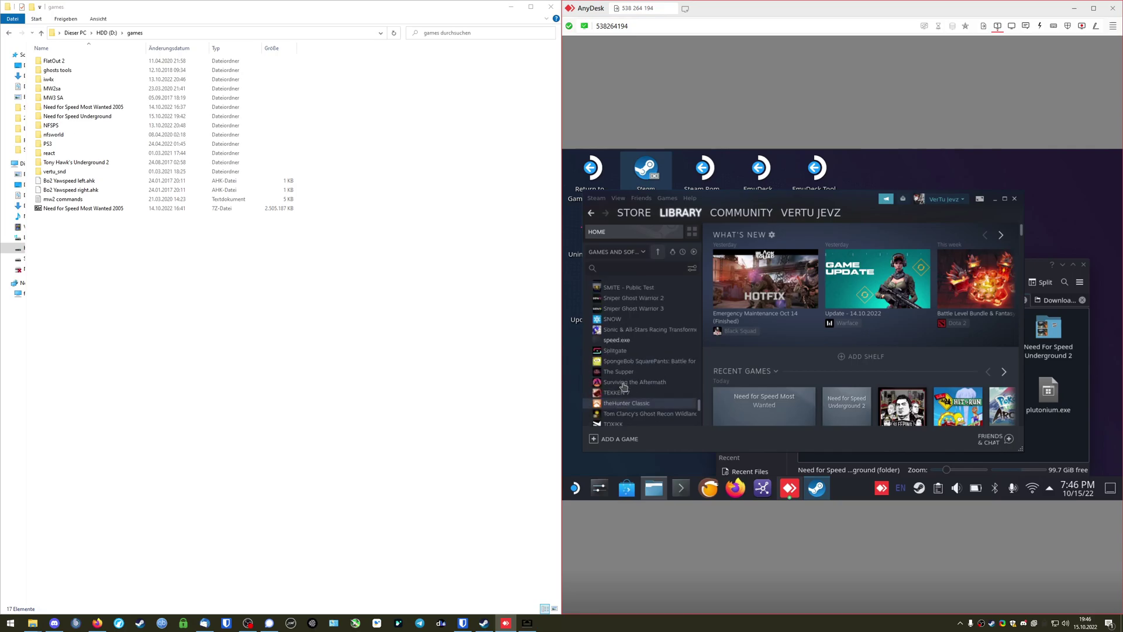
{"action": "left_click", "coordinate": [618, 340]}
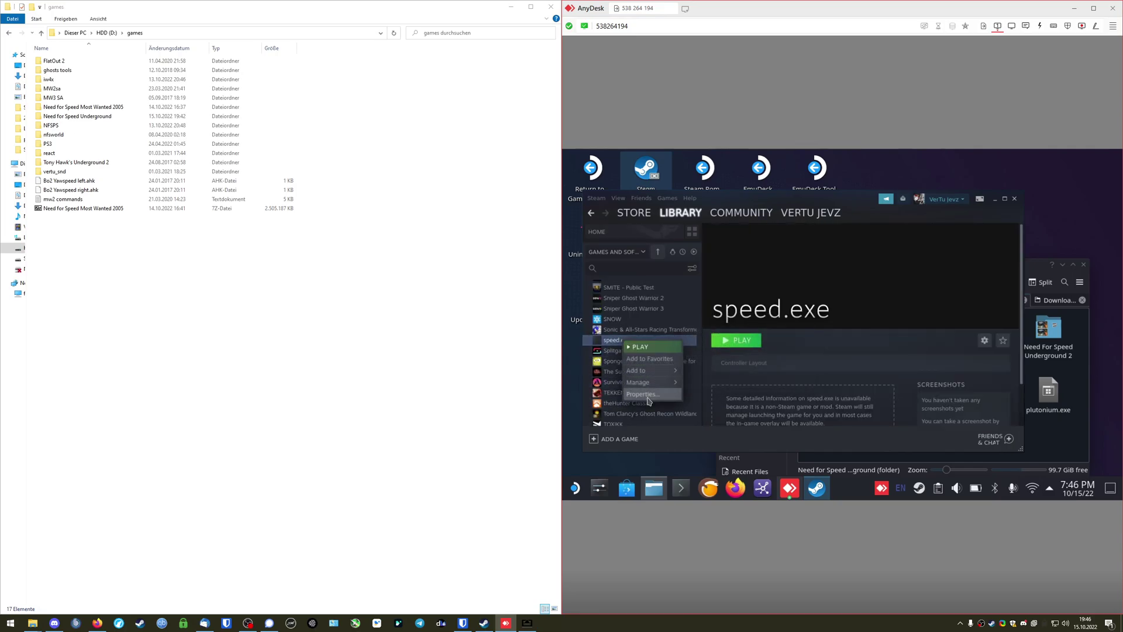
{"action": "double_click", "coordinate": [847, 230]}
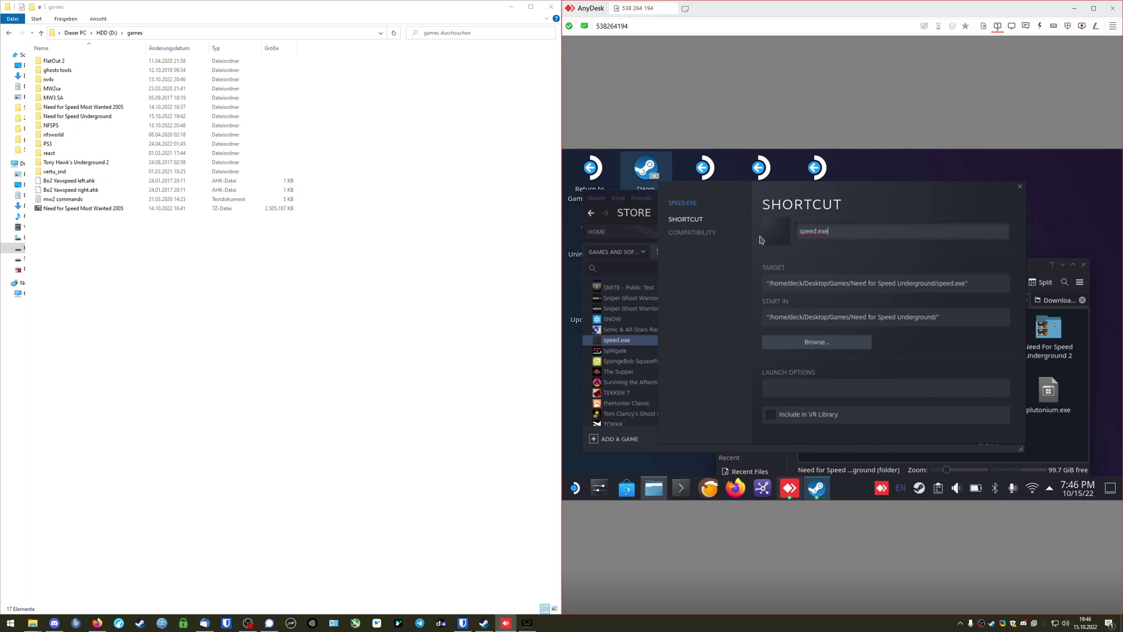
{"action": "left_click_drag", "start_coordinate": [899, 239], "coordinate": [759, 233]}
{"action": "type", "text": "Need for"}
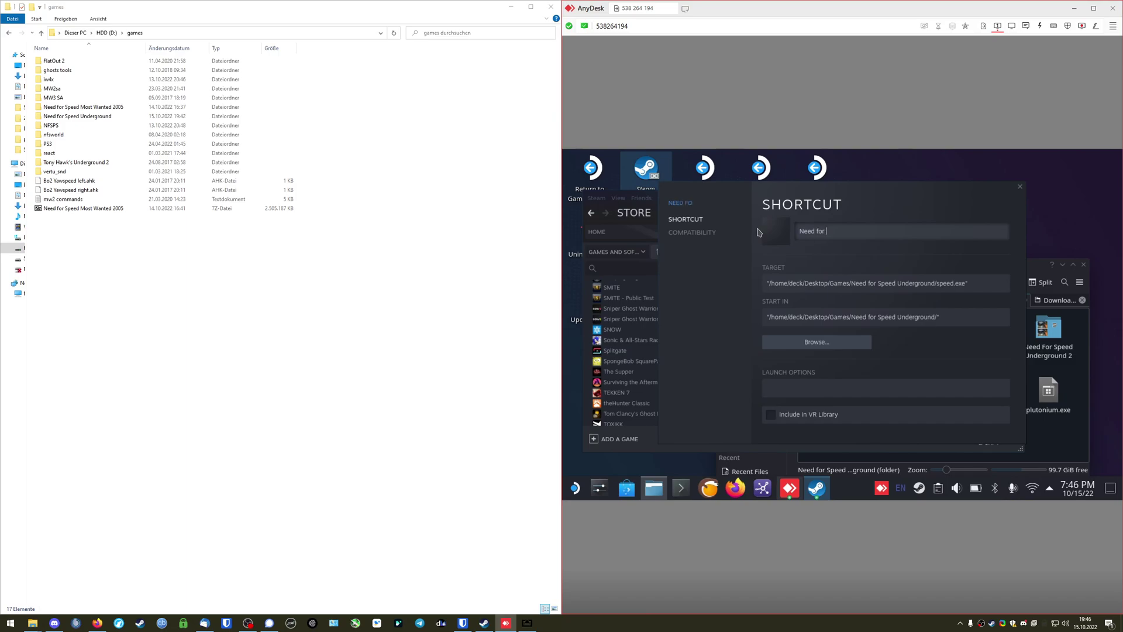
{"action": "type", "text": " Speed Underground"}
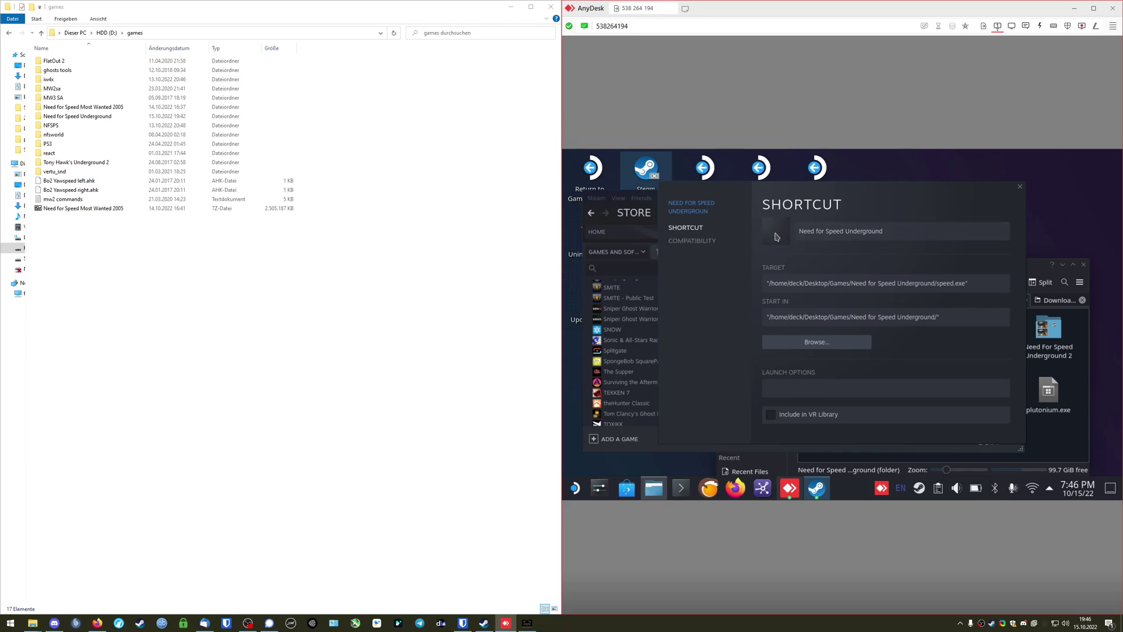
- Start choosing an icon for the Need for Speed Underground shortcut and go to /home/deck/Desktop/Cover Art
{"action": "left_click", "coordinate": [777, 237]}
{"action": "left_click", "coordinate": [819, 253]}
{"action": "left_click", "coordinate": [785, 298]}
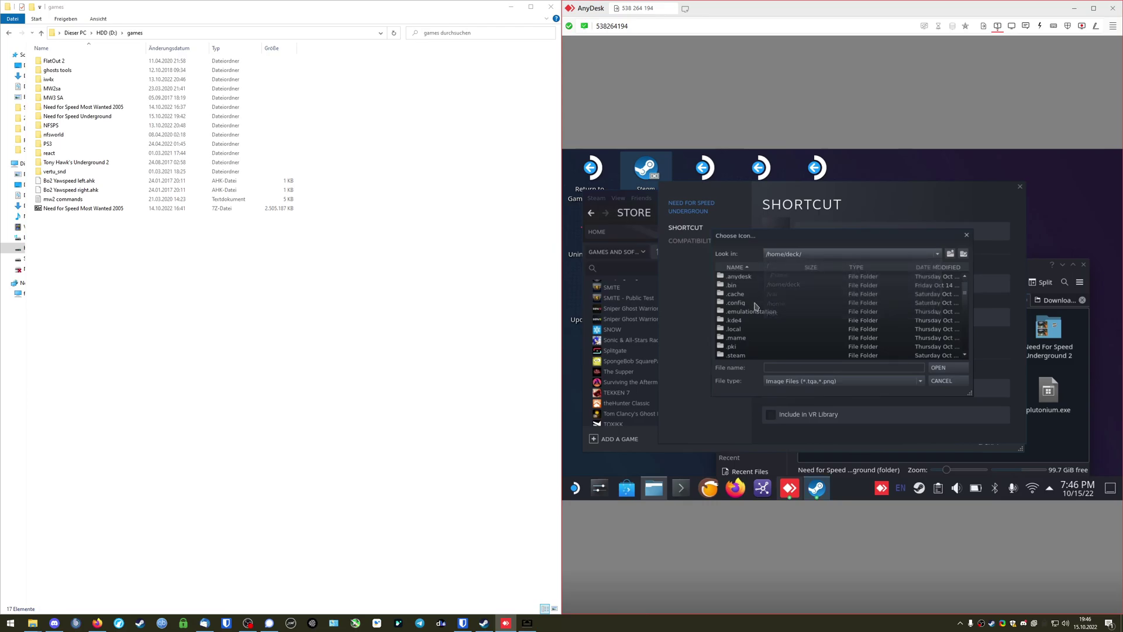
{"action": "scroll", "coordinate": [754, 310], "scroll_direction": "down", "scroll_amount": 4}
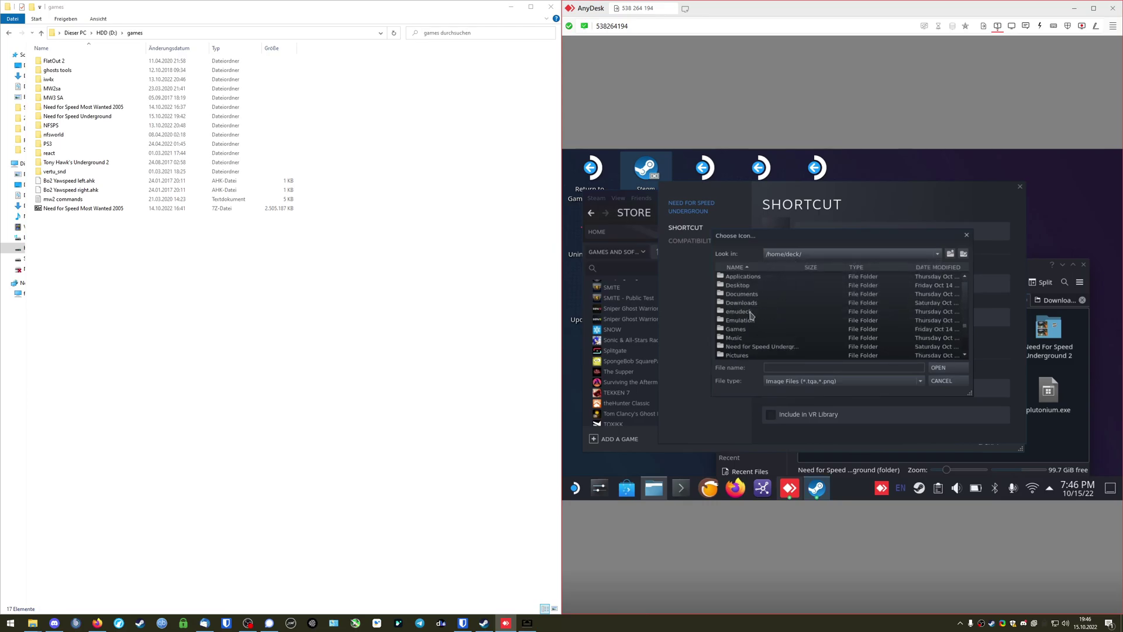
{"action": "double_click", "coordinate": [738, 285]}
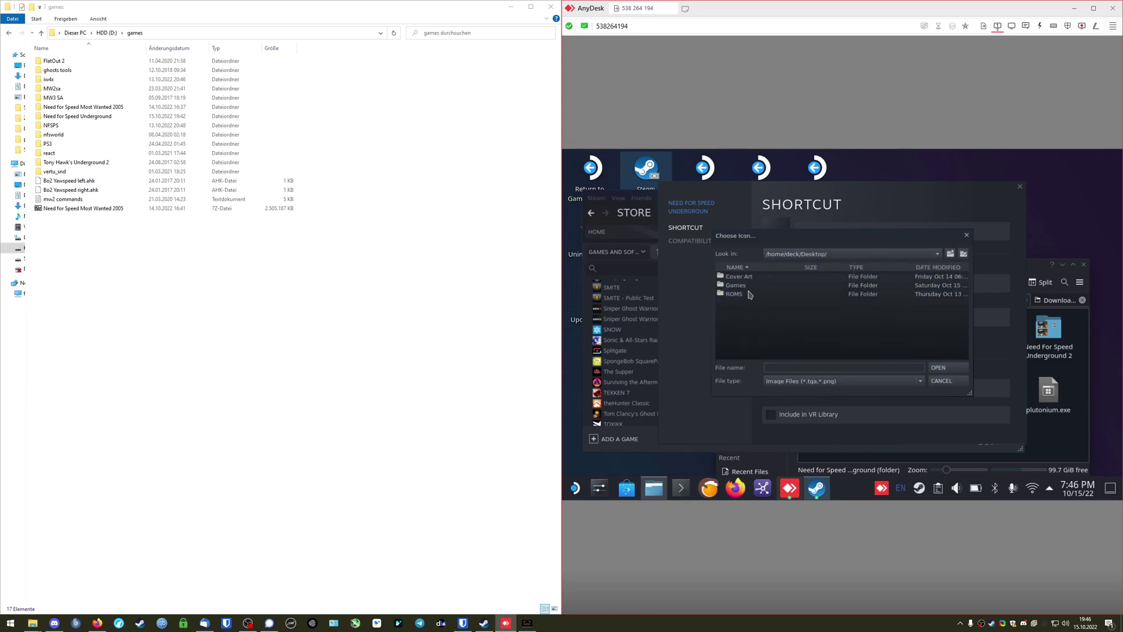
{"action": "double_click", "coordinate": [754, 279]}
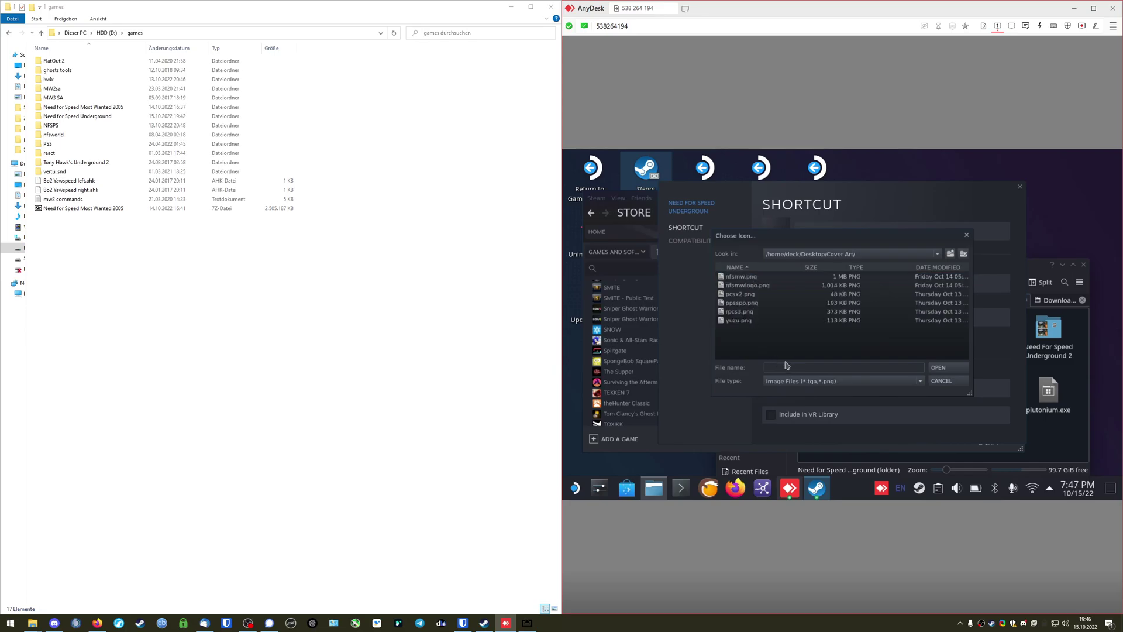
- Show all file types, set nfsu.jpg as the shortcut's icon and close the game's properties
{"action": "left_click", "coordinate": [816, 381]}
{"action": "left_click", "coordinate": [787, 391]}
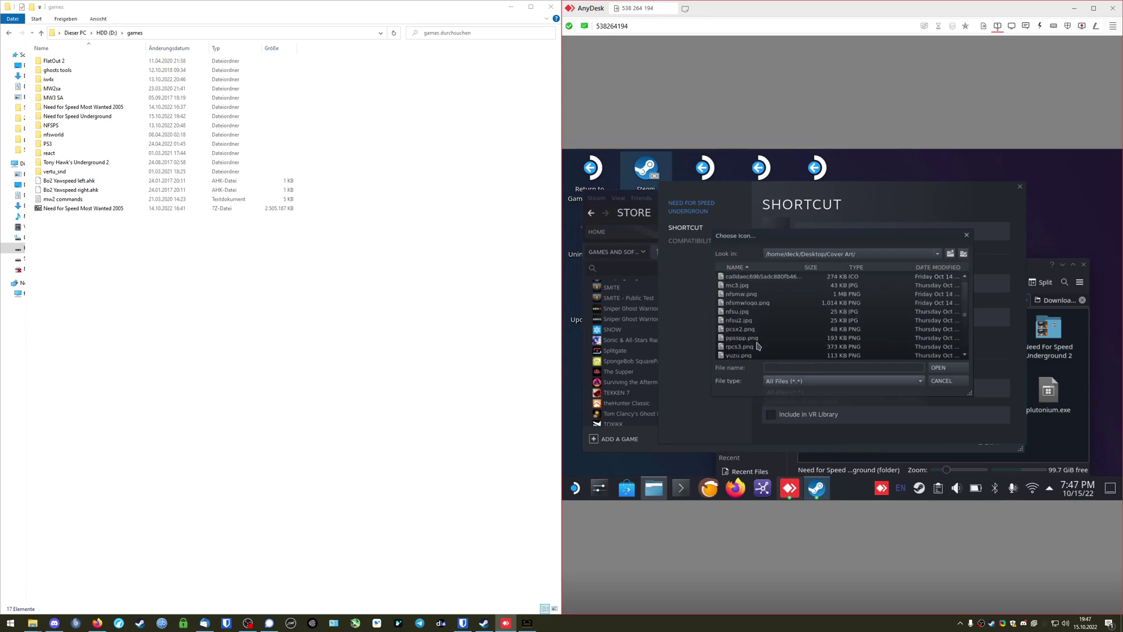
{"action": "left_click", "coordinate": [738, 285]}
{"action": "left_click", "coordinate": [741, 312]}
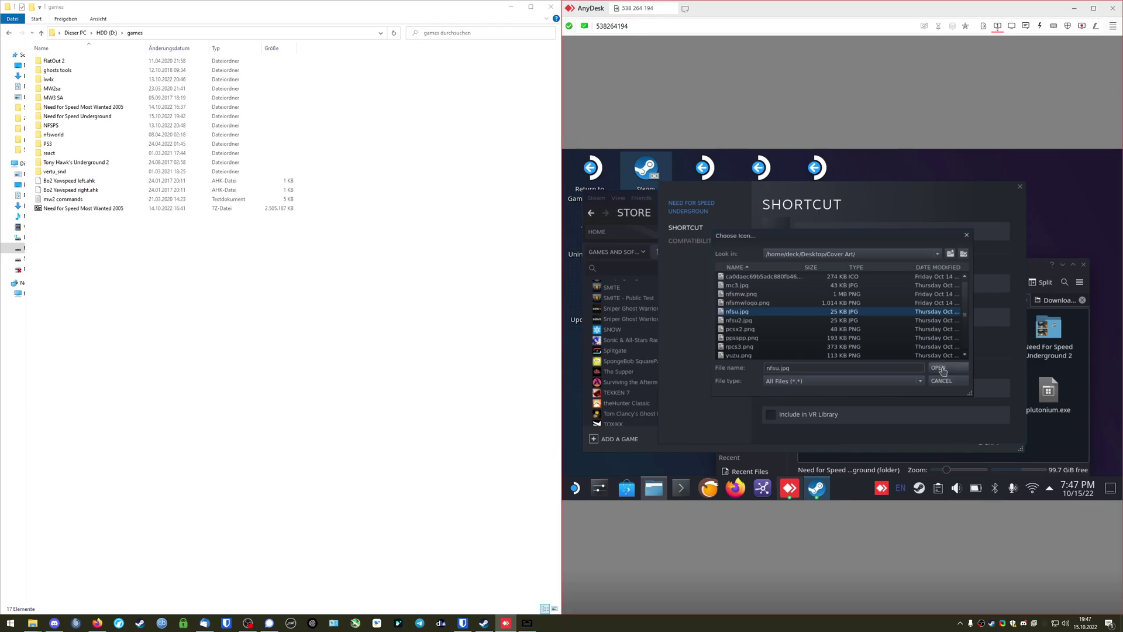
{"action": "left_click", "coordinate": [938, 368]}
{"action": "left_click", "coordinate": [1020, 186]}
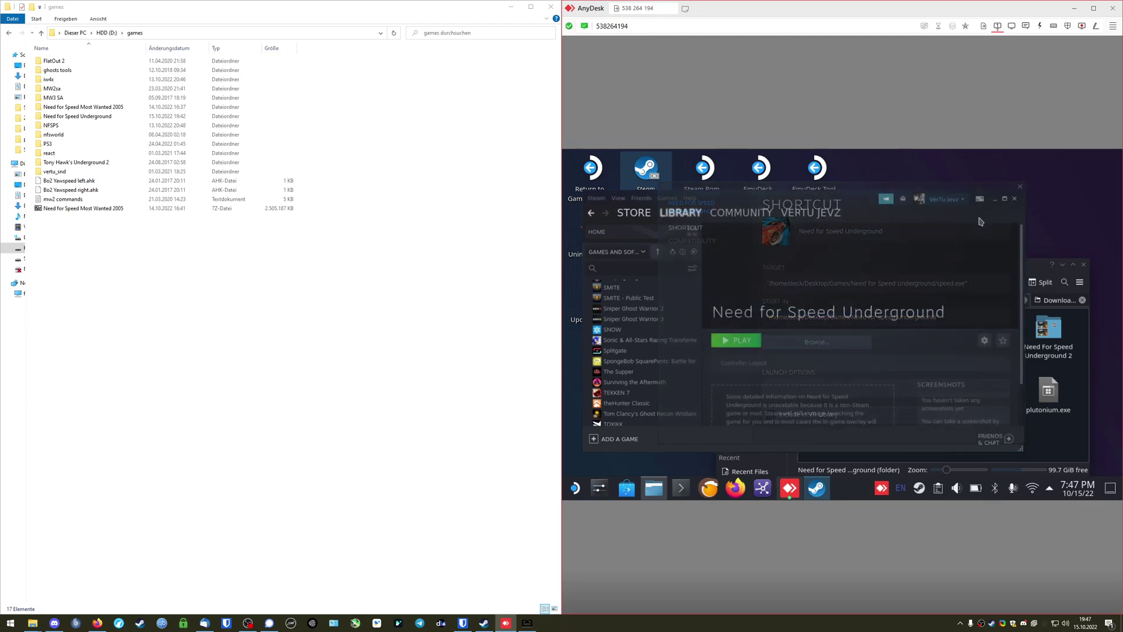
- Start setting a custom background for Need for Speed Underground and browse to /home/deck/Desktop/Cover Art
{"action": "right_click", "coordinate": [831, 260]}
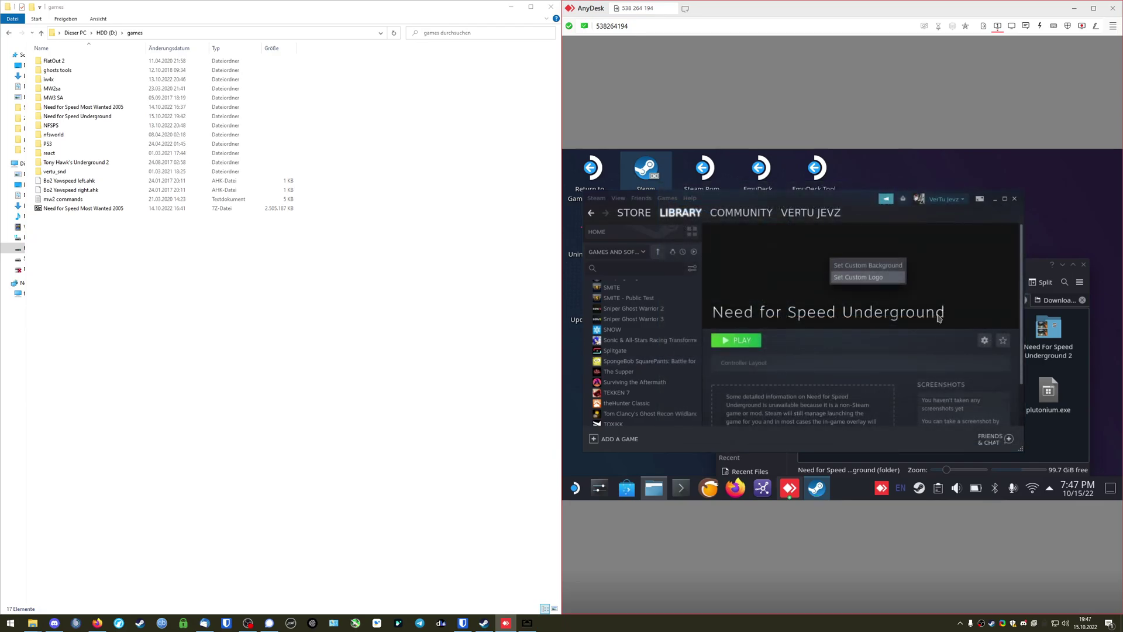
{"action": "left_click", "coordinate": [869, 266]}
{"action": "left_click", "coordinate": [819, 255]}
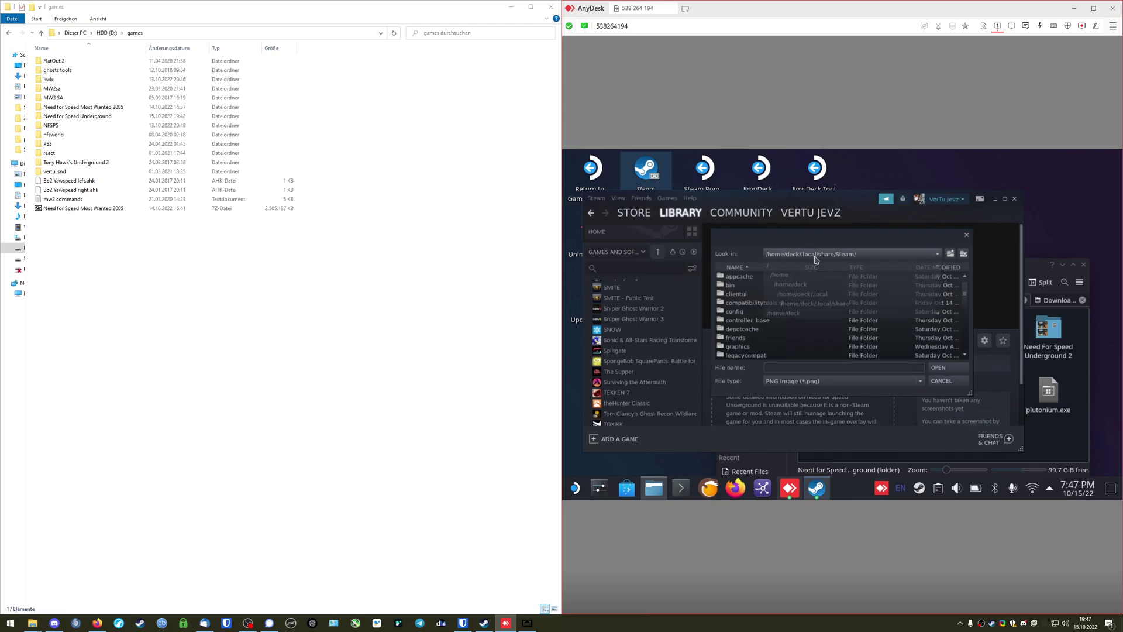
{"action": "left_click", "coordinate": [792, 285]}
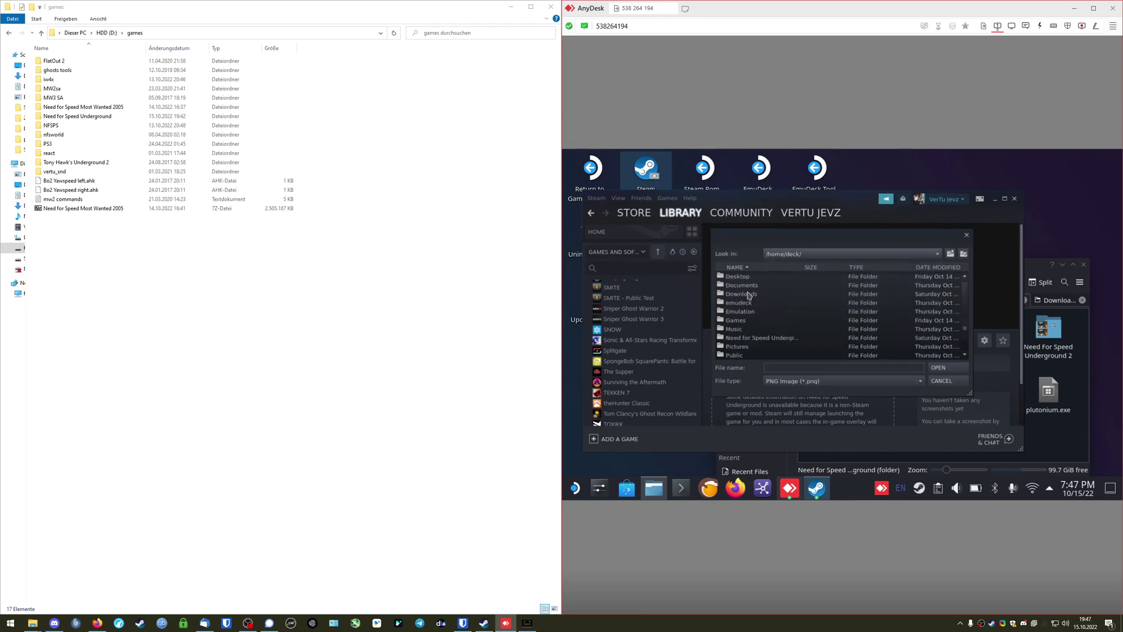
{"action": "double_click", "coordinate": [749, 277]}
{"action": "double_click", "coordinate": [750, 278]}
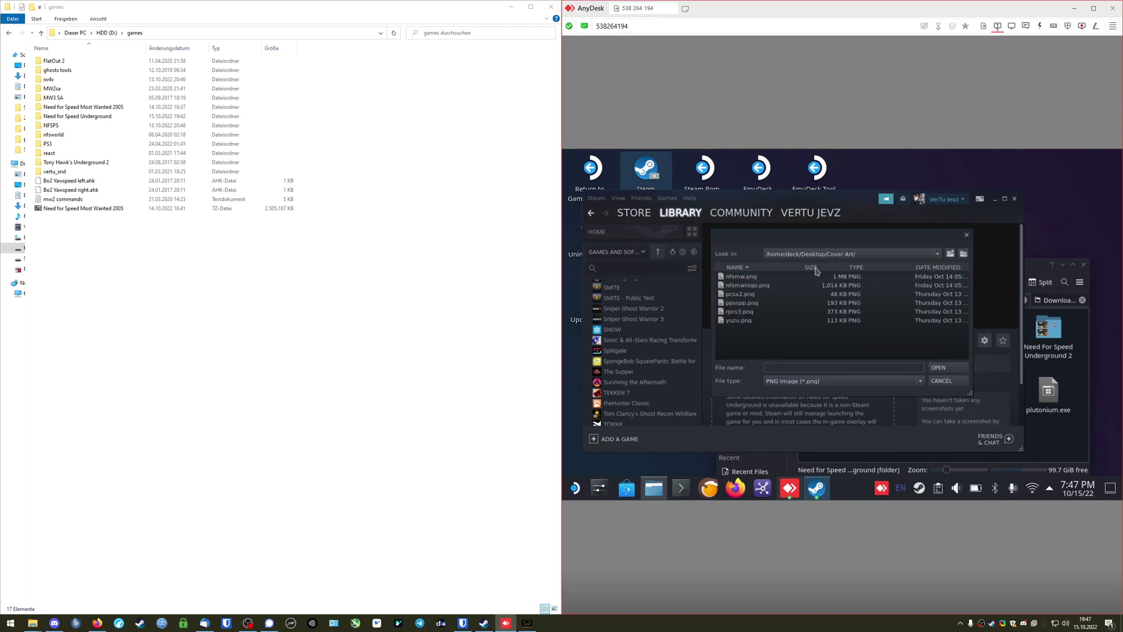
- Show all file types and set nfsu.jpg as the game's custom background
{"action": "left_click", "coordinate": [870, 383]}
{"action": "left_click", "coordinate": [783, 392]}
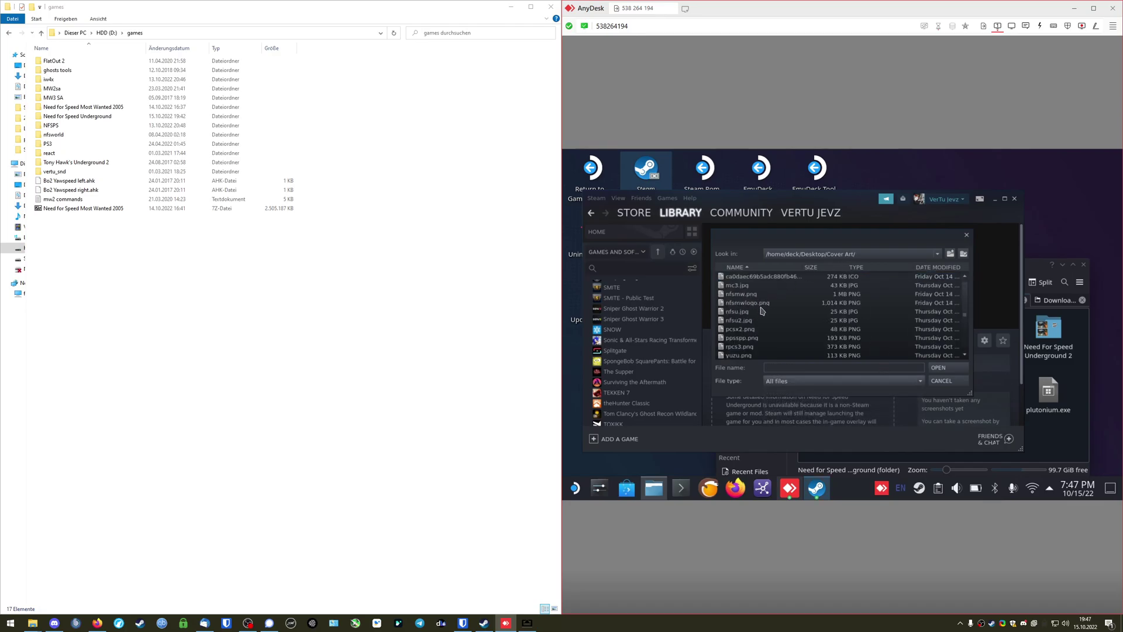
{"action": "left_click", "coordinate": [760, 311]}
{"action": "left_click", "coordinate": [940, 368]}
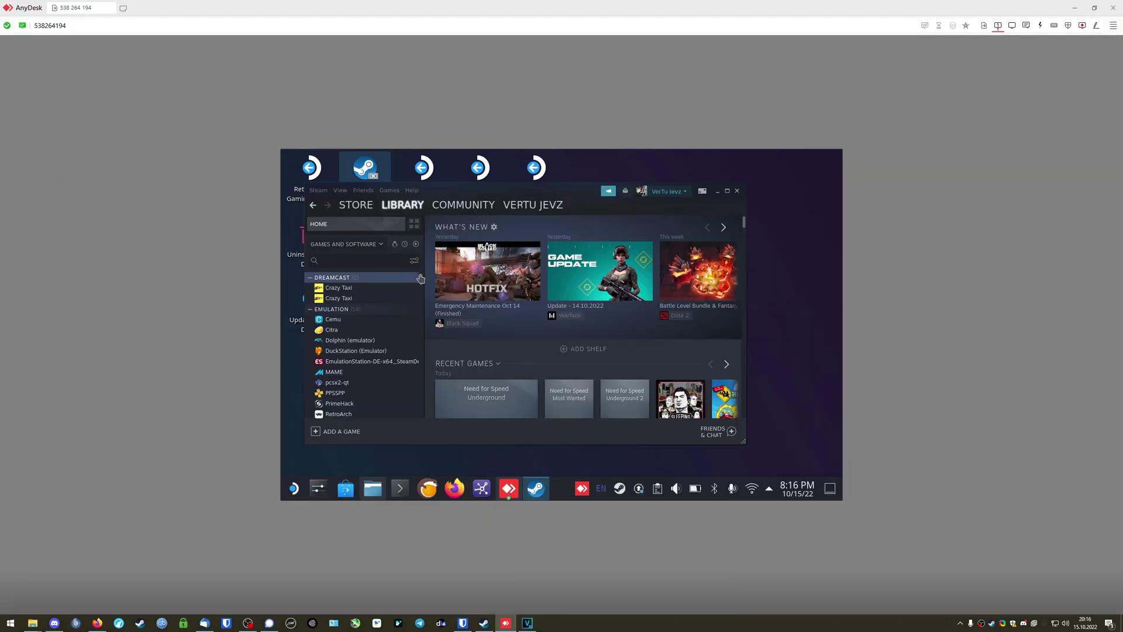
- Find Need for Speed Underground in the library's game list and open its properties
{"action": "scroll", "coordinate": [397, 340], "scroll_direction": "up", "scroll_amount": 10}
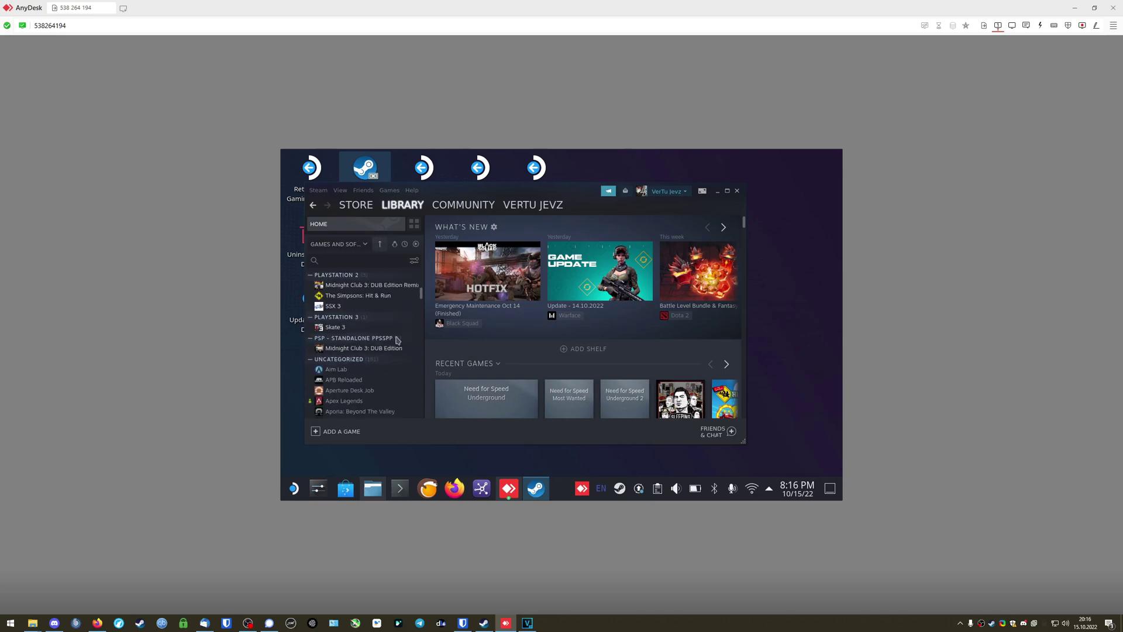
{"action": "scroll", "coordinate": [397, 340], "scroll_direction": "down", "scroll_amount": 15}
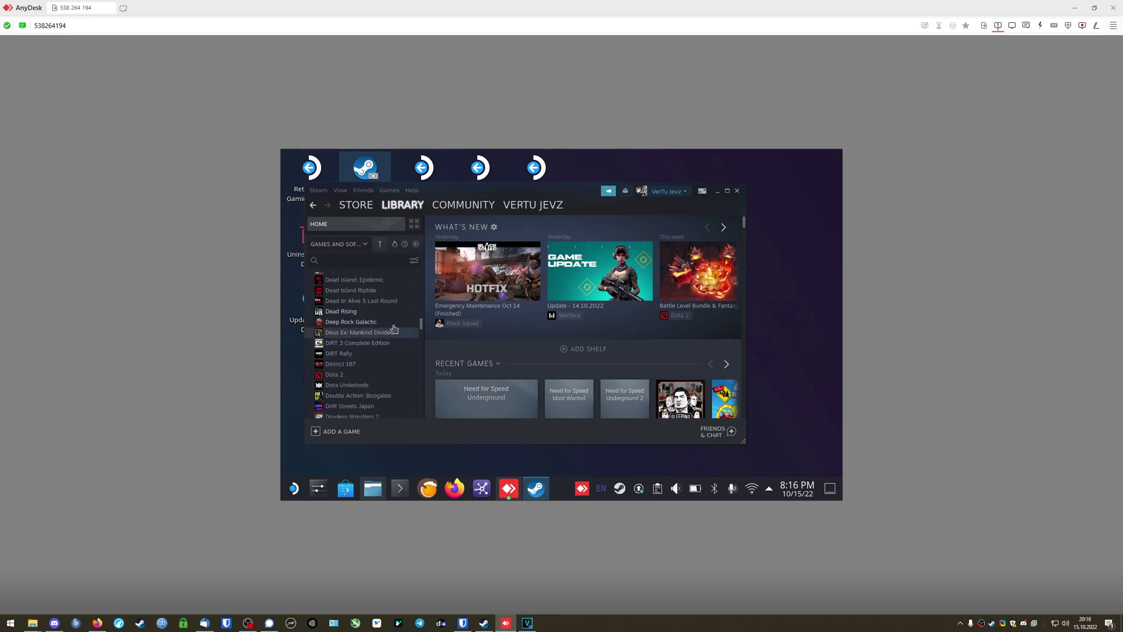
{"action": "scroll", "coordinate": [386, 339], "scroll_direction": "down", "scroll_amount": 5}
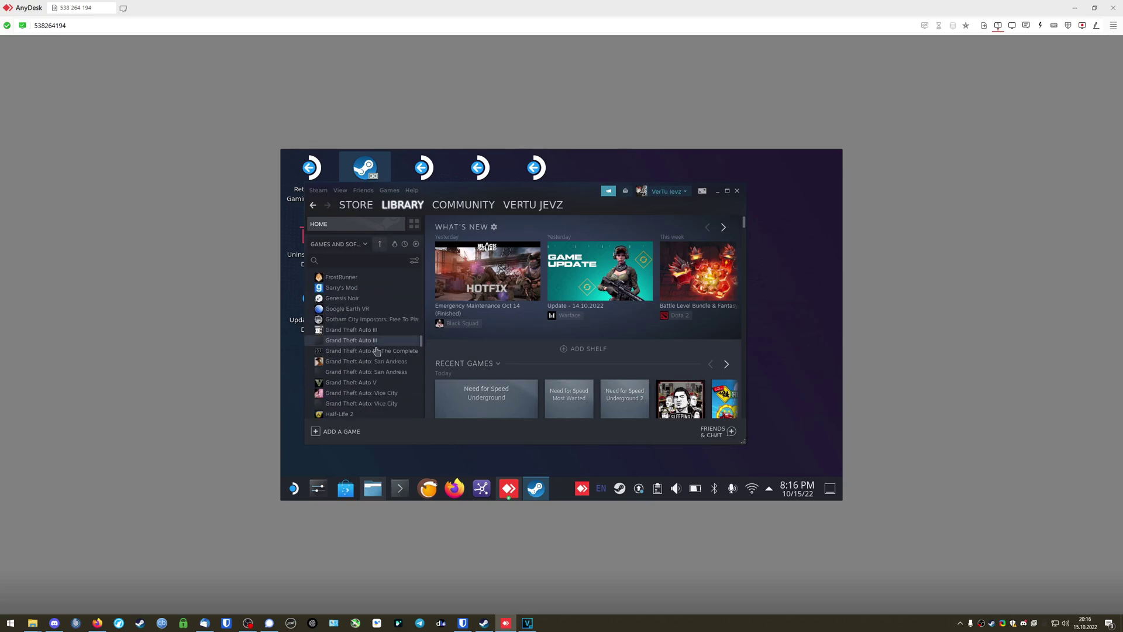
{"action": "scroll", "coordinate": [376, 351], "scroll_direction": "down", "scroll_amount": 10}
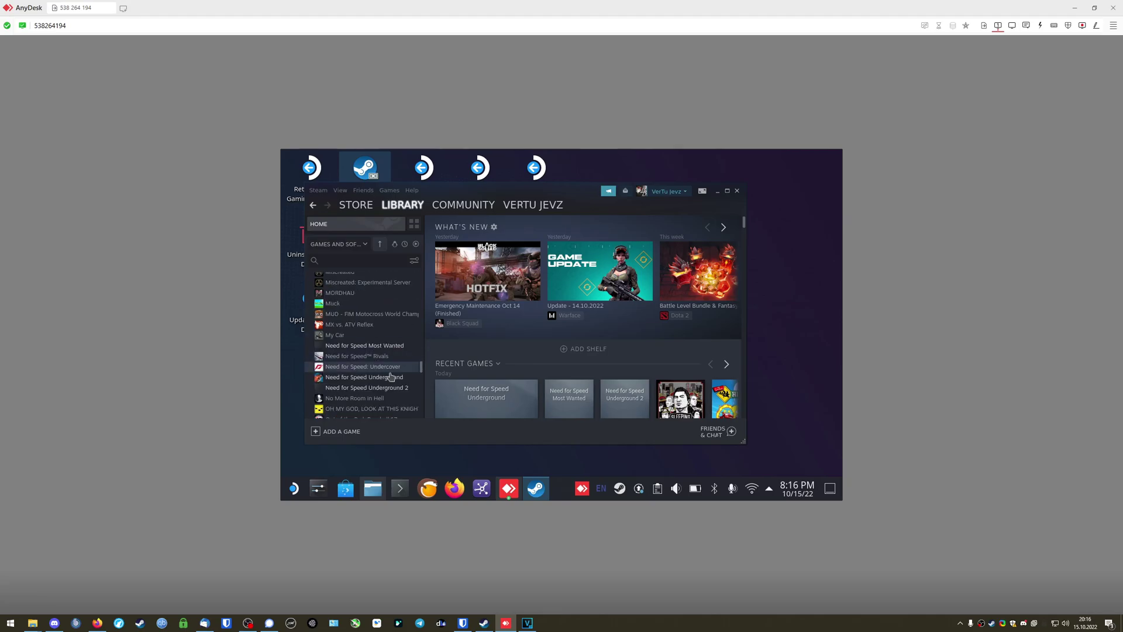
{"action": "left_click", "coordinate": [390, 377]}
{"action": "right_click", "coordinate": [386, 382]}
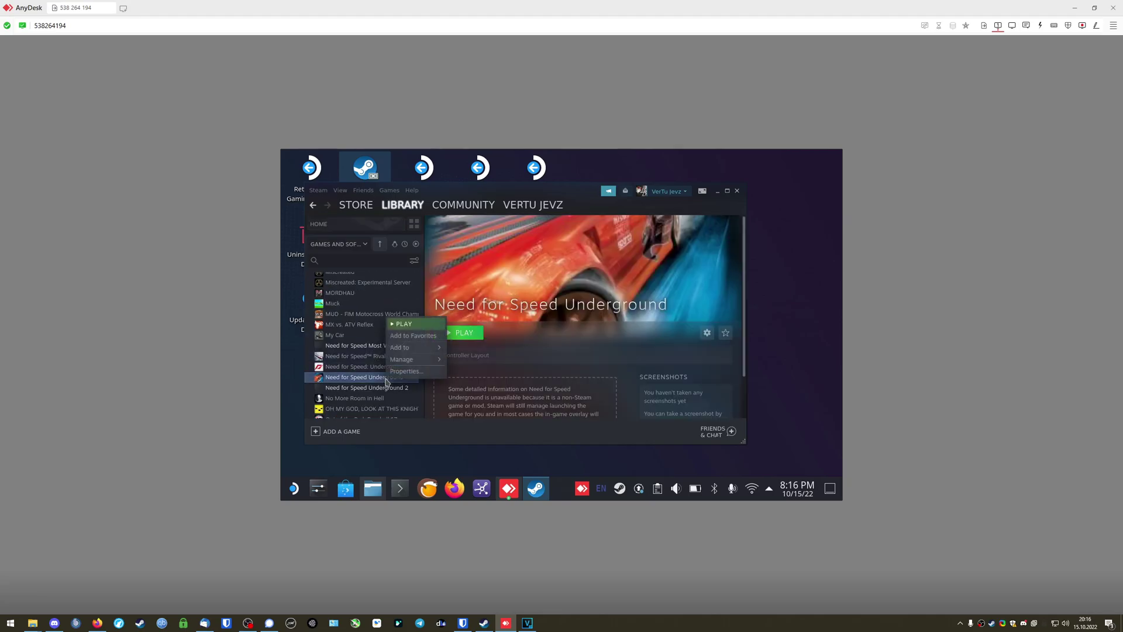
{"action": "left_click", "coordinate": [400, 372]}
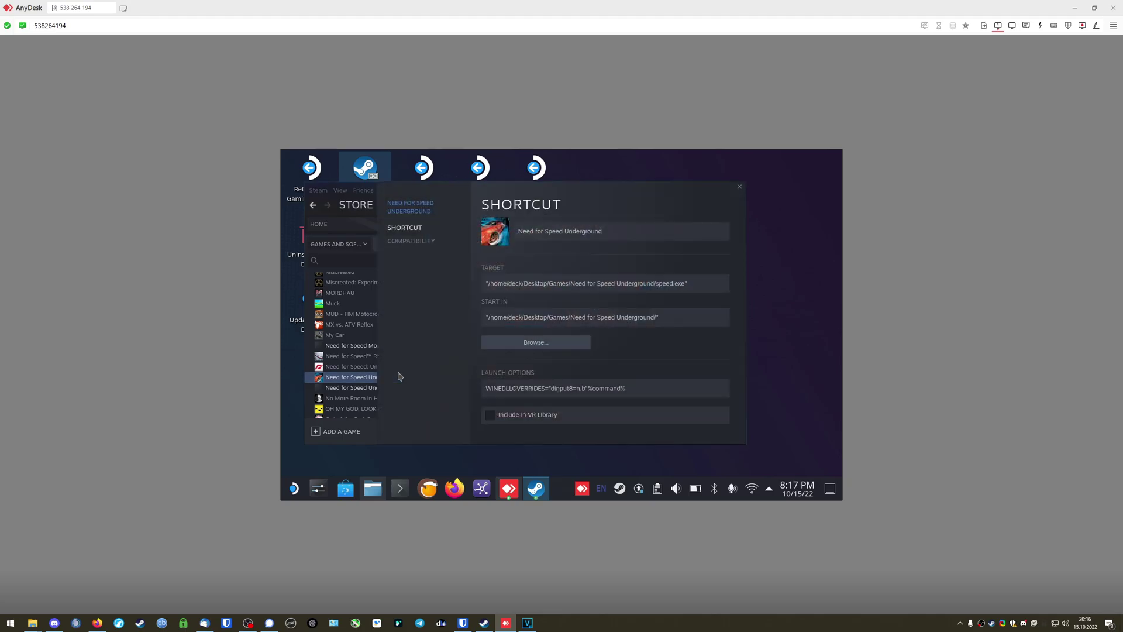
- Force the use of Proton 7.0-4 as the game's Steam Play compatibility tool, then minimize the Steam window
{"action": "left_click", "coordinate": [426, 248]}
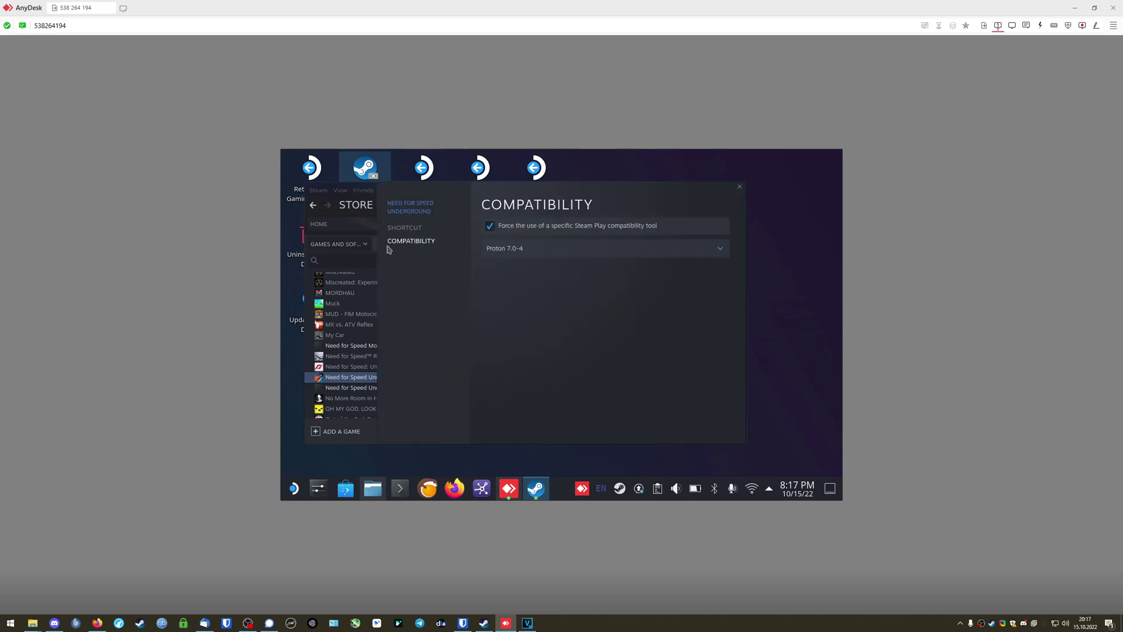
{"action": "left_click", "coordinate": [502, 232]}
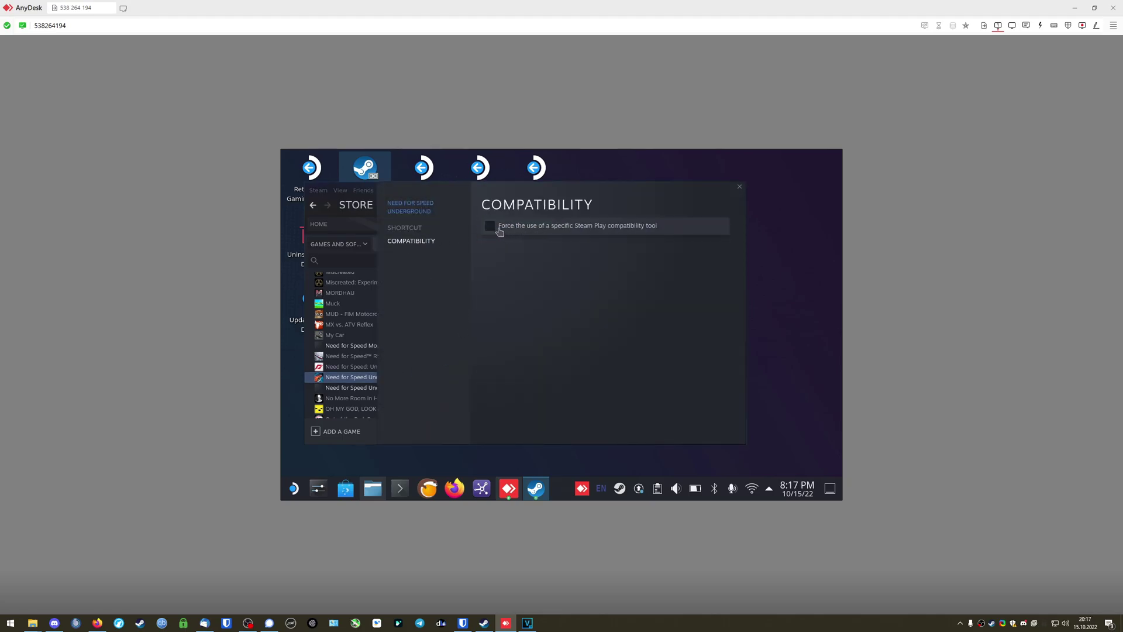
{"action": "left_click", "coordinate": [621, 232]}
{"action": "left_click", "coordinate": [569, 250]}
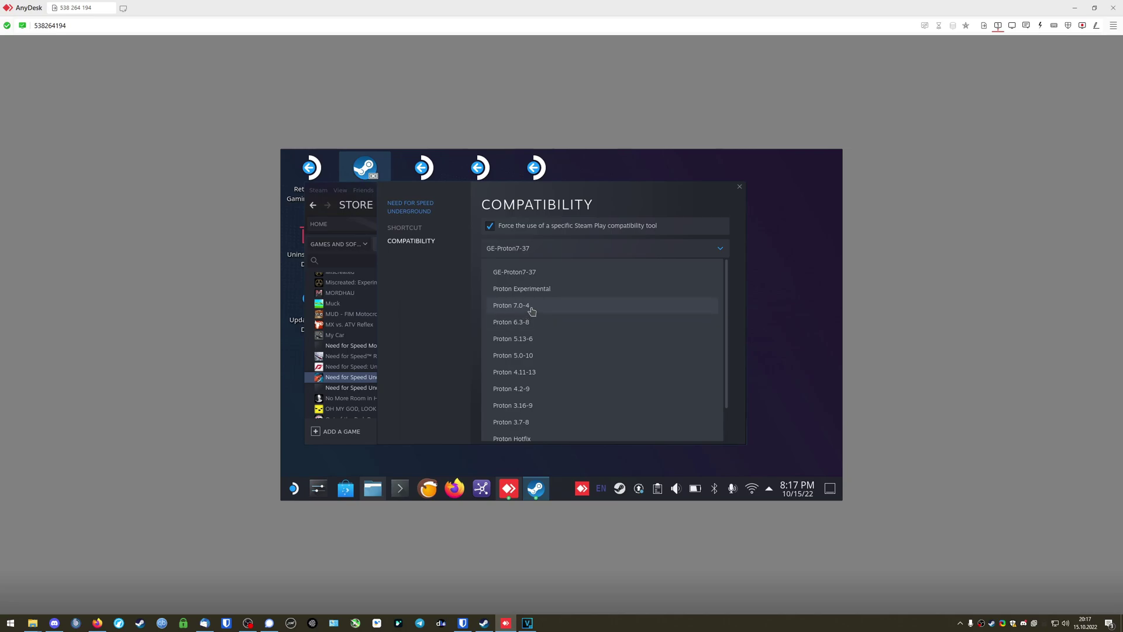
{"action": "left_click", "coordinate": [529, 309]}
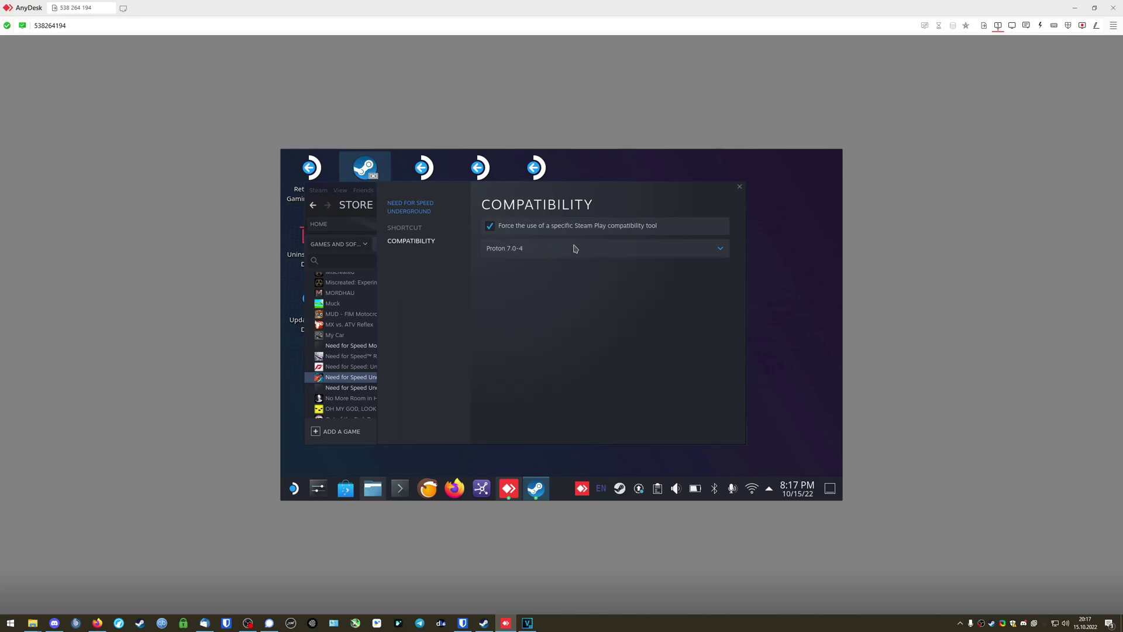
{"action": "left_click_drag", "start_coordinate": [587, 203], "coordinate": [569, 207]}
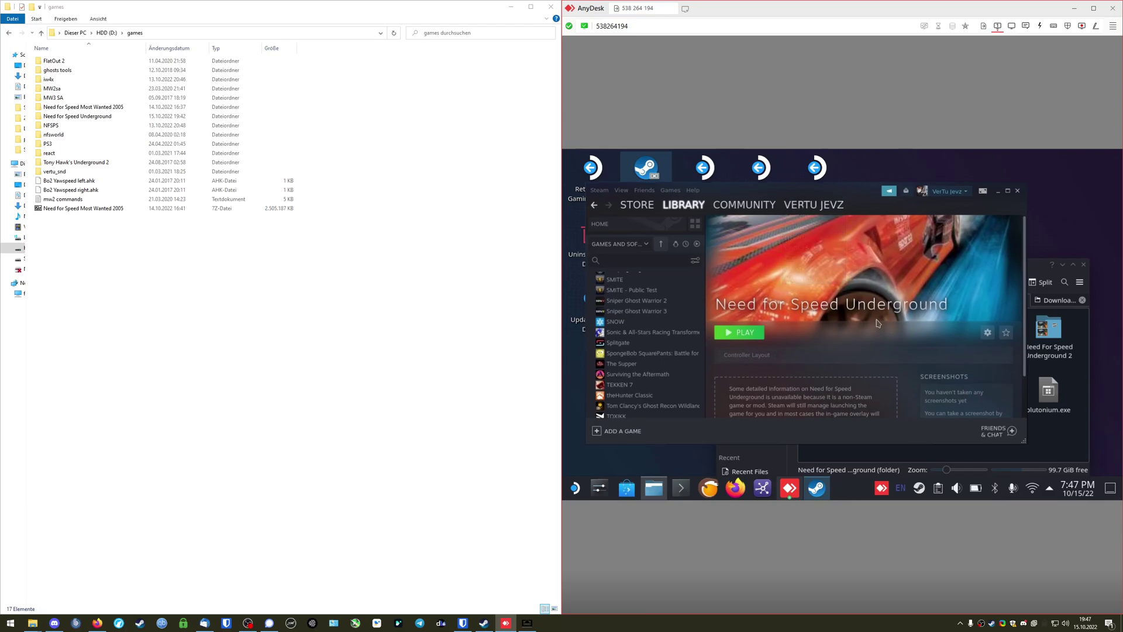
{"action": "left_click", "coordinate": [999, 193]}
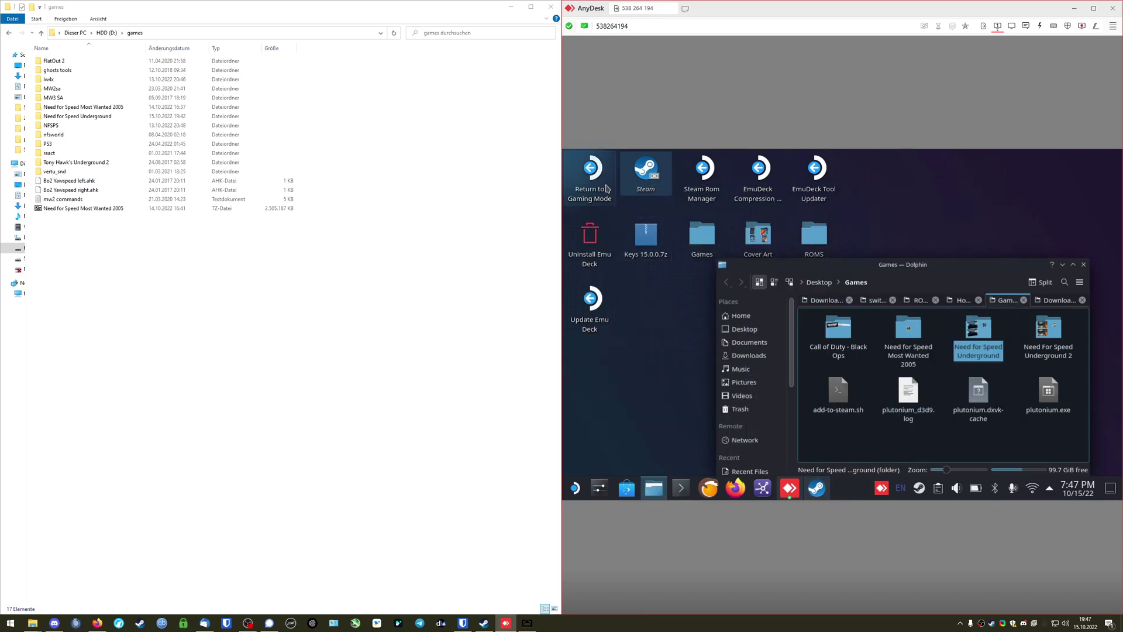